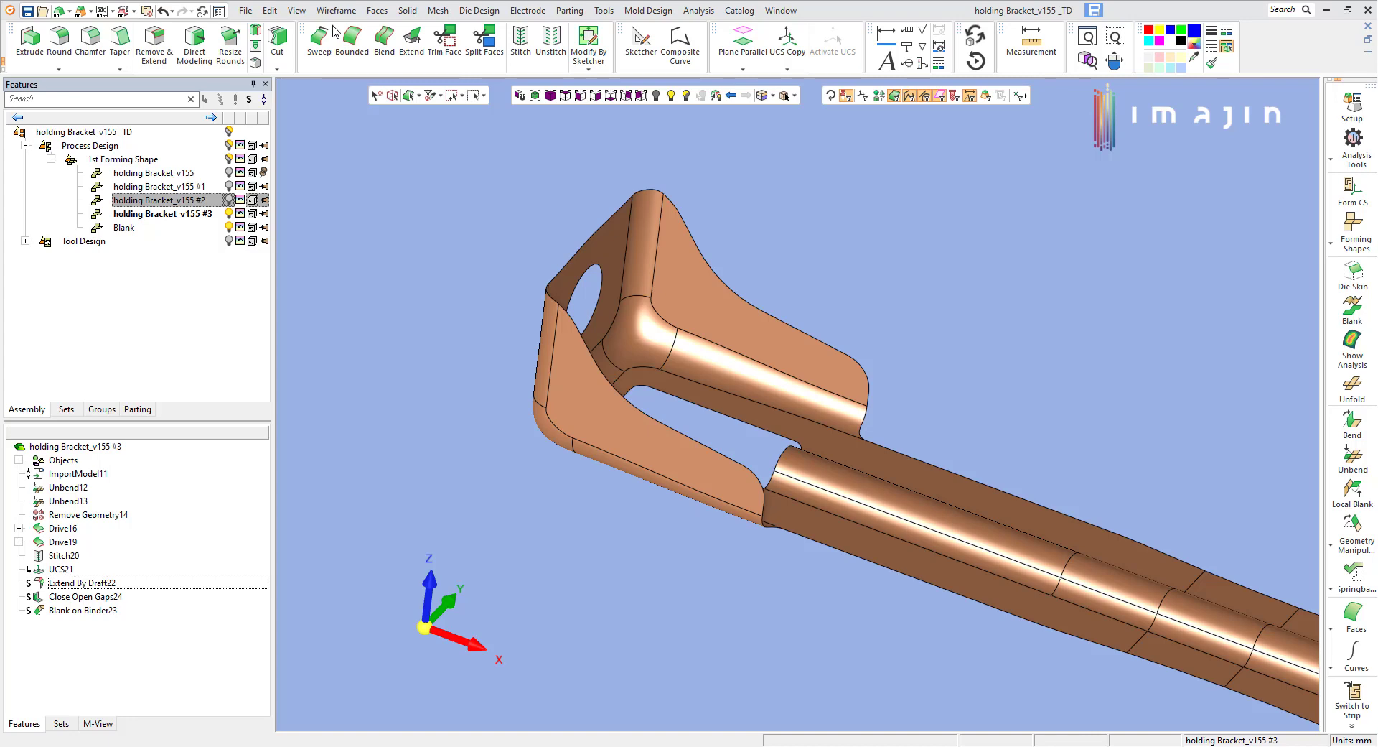
- Preview the history at Blank on Binder23, then roll back to UCS21, dropping the later features
click(251, 93)
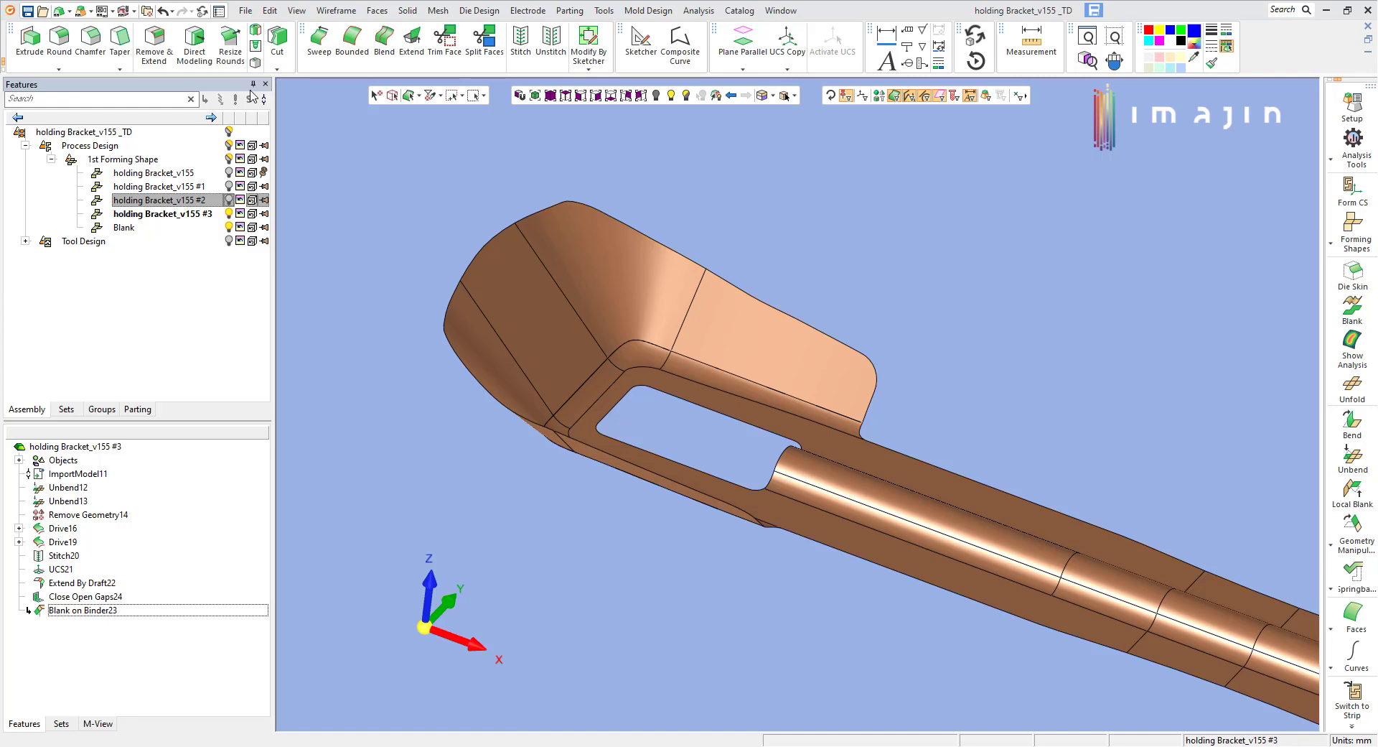
click(251, 94)
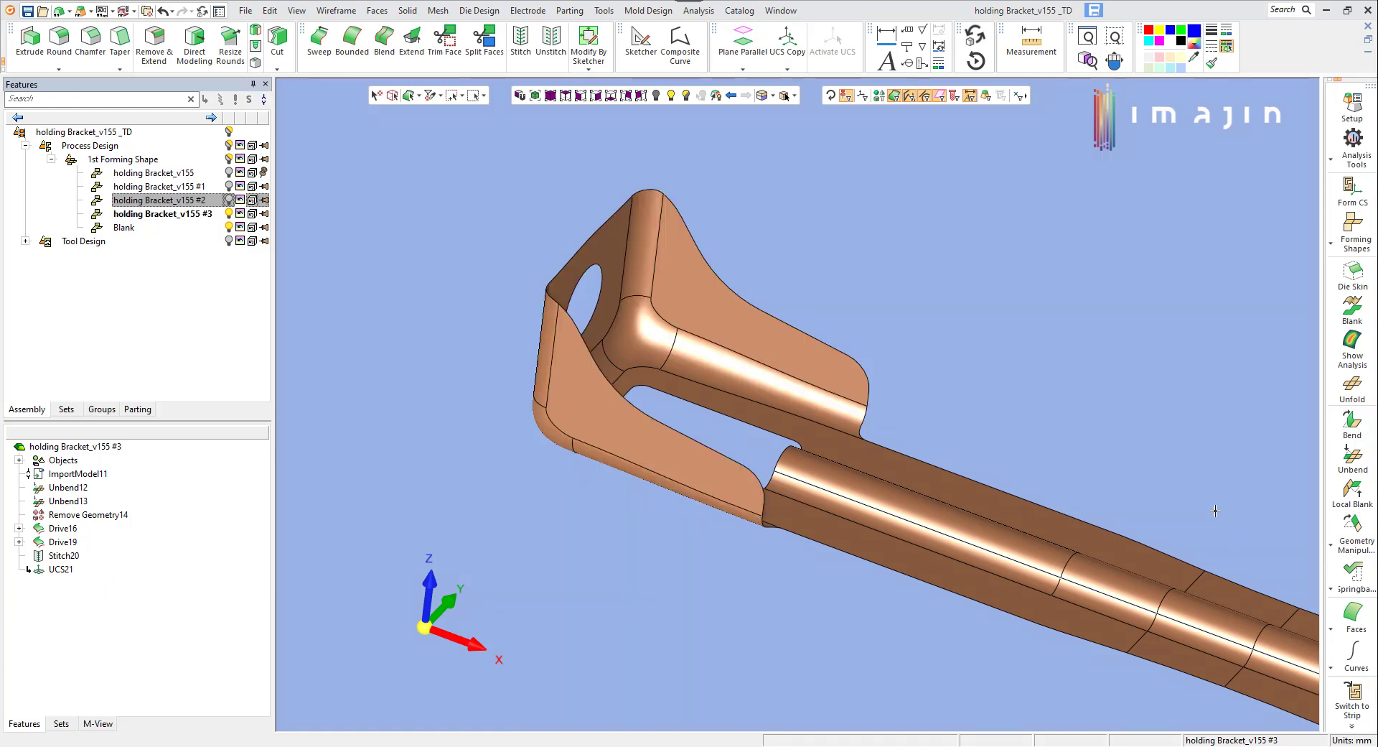
- Extend the flange's tangent face chain by draft angle 45° with a 60 mm delta
click(1327, 626)
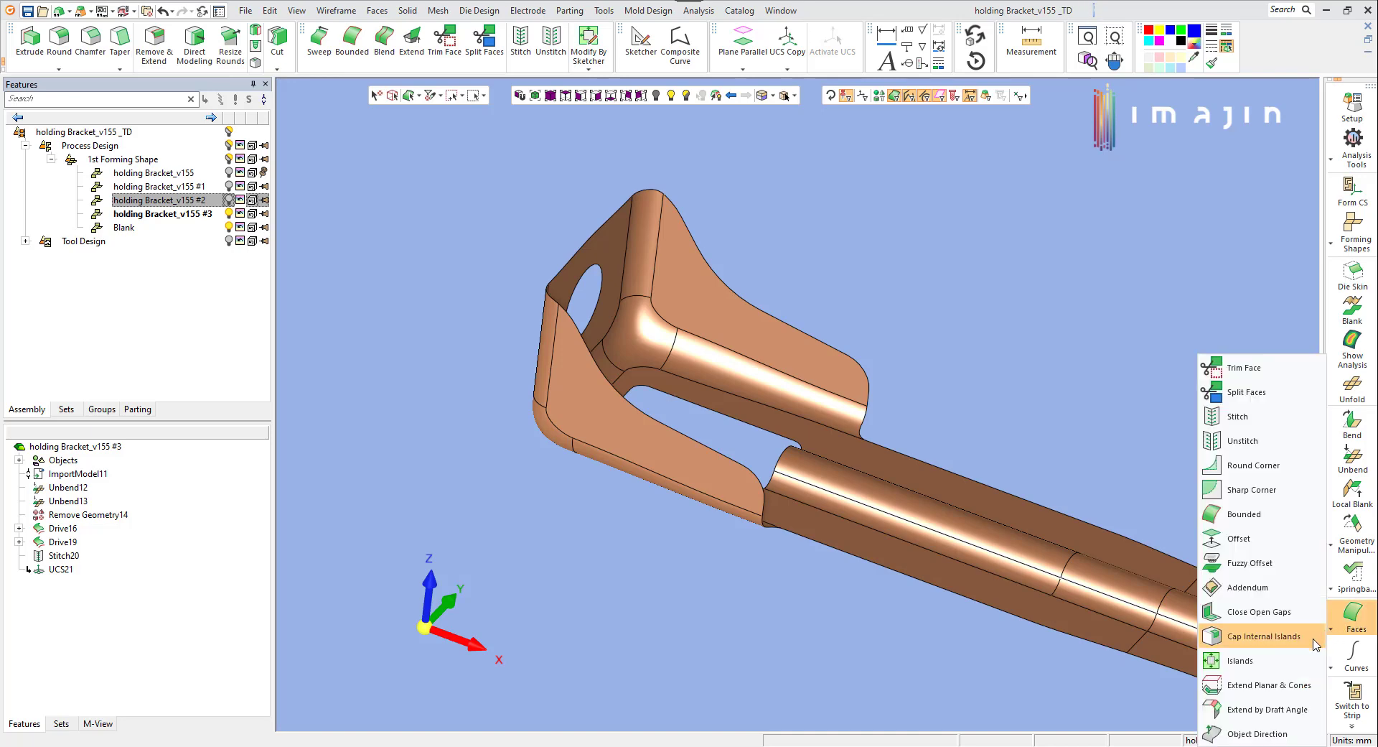
click(1267, 709)
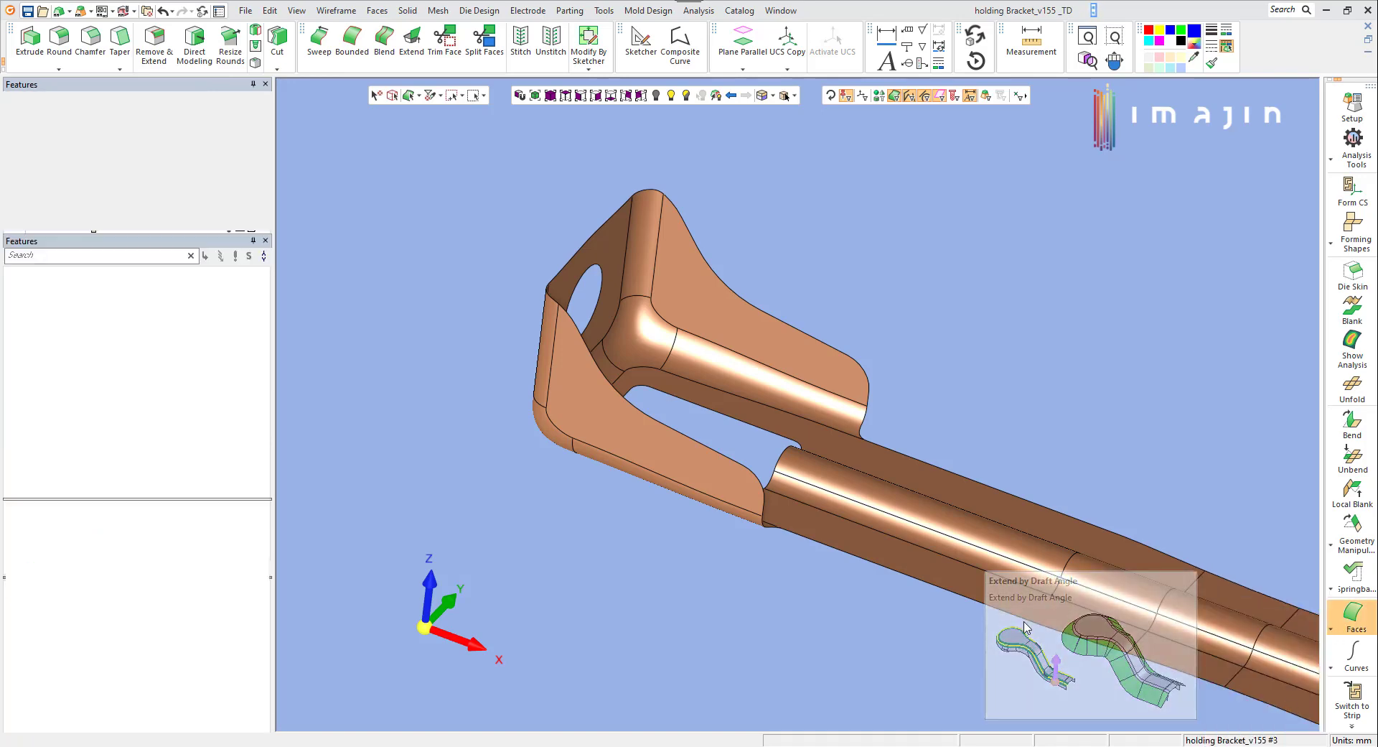
click(713, 510)
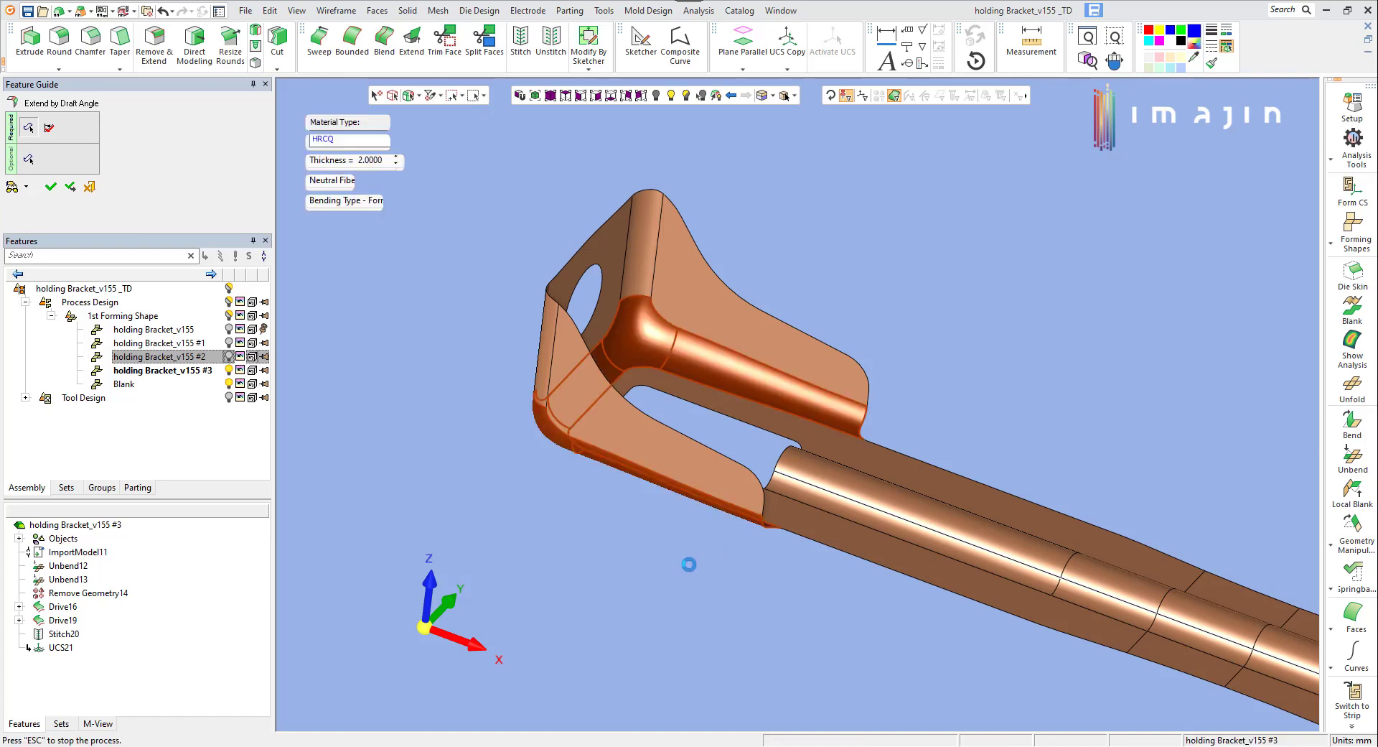
click(779, 507)
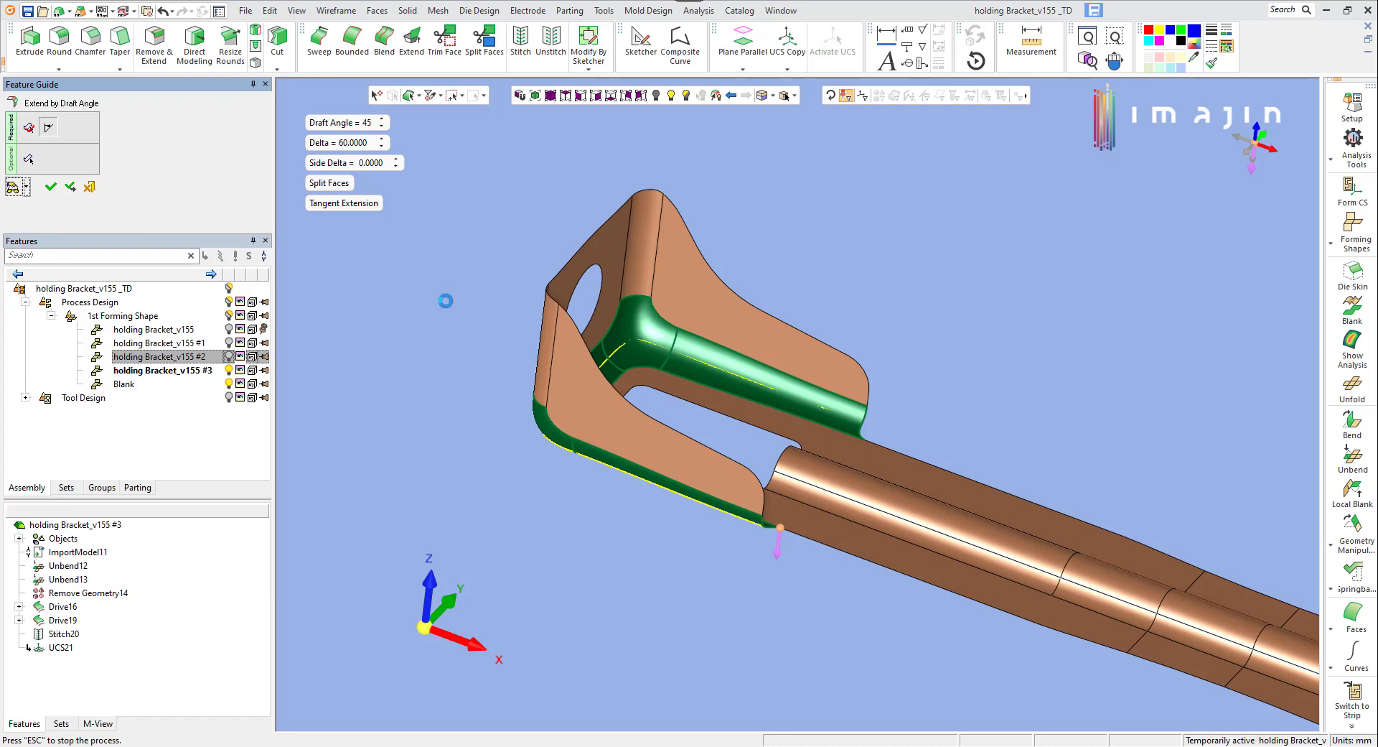
middle_click(1003, 304)
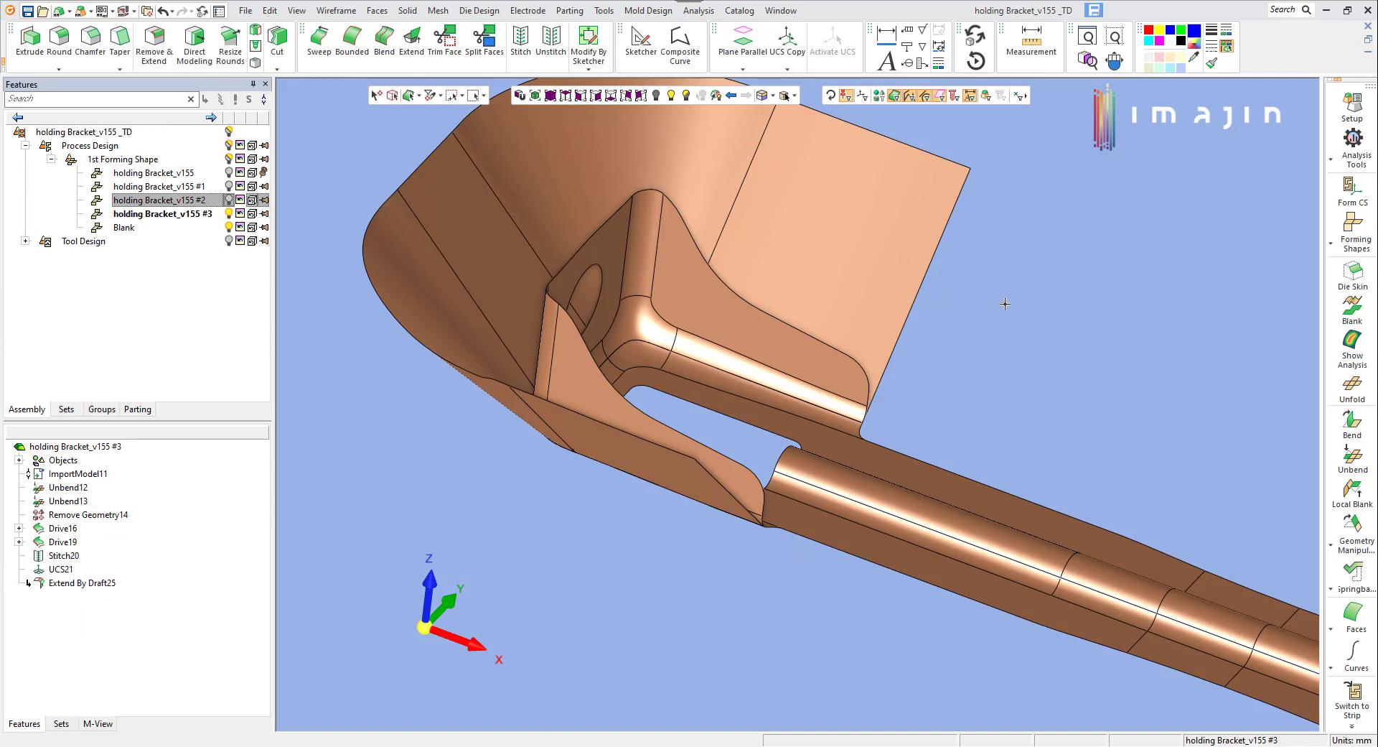
- Colour the flat and curved draft-extension faces yellow
click(781, 174)
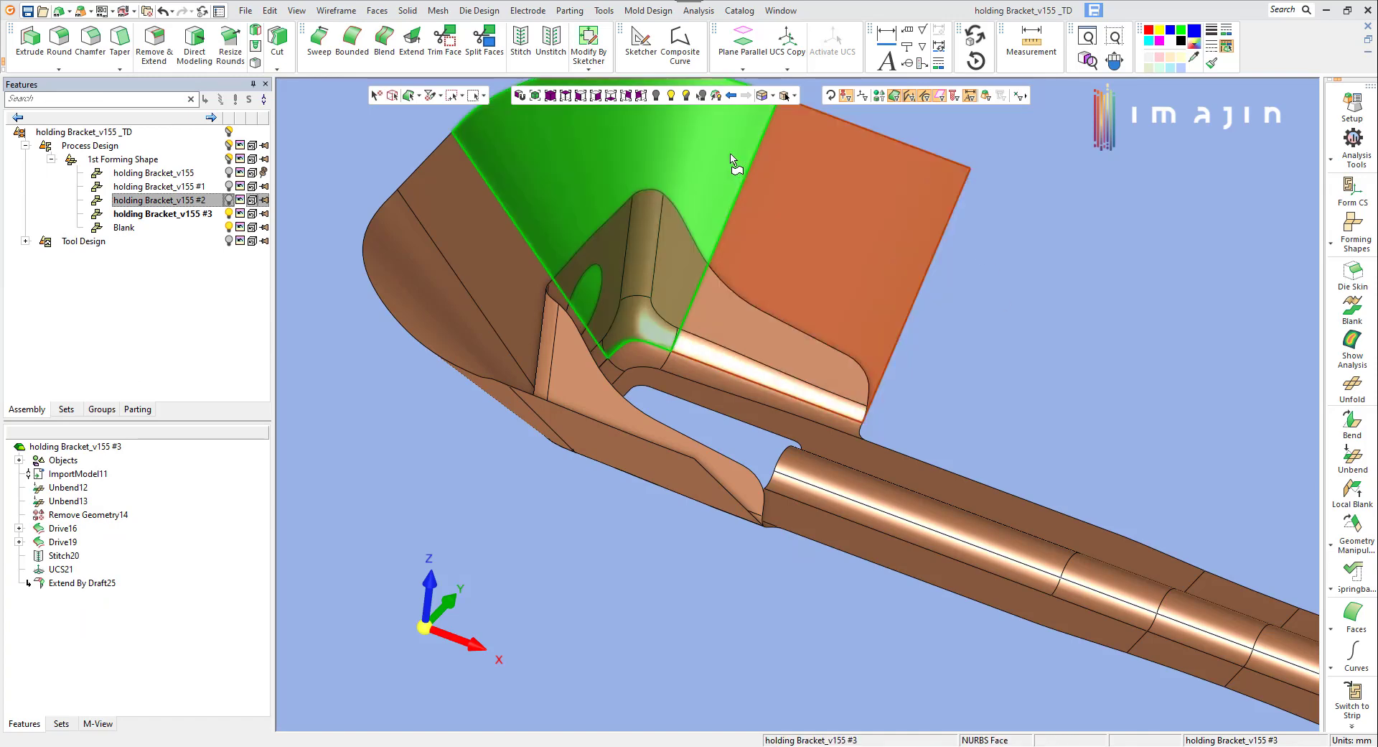
click(554, 412)
click(563, 428)
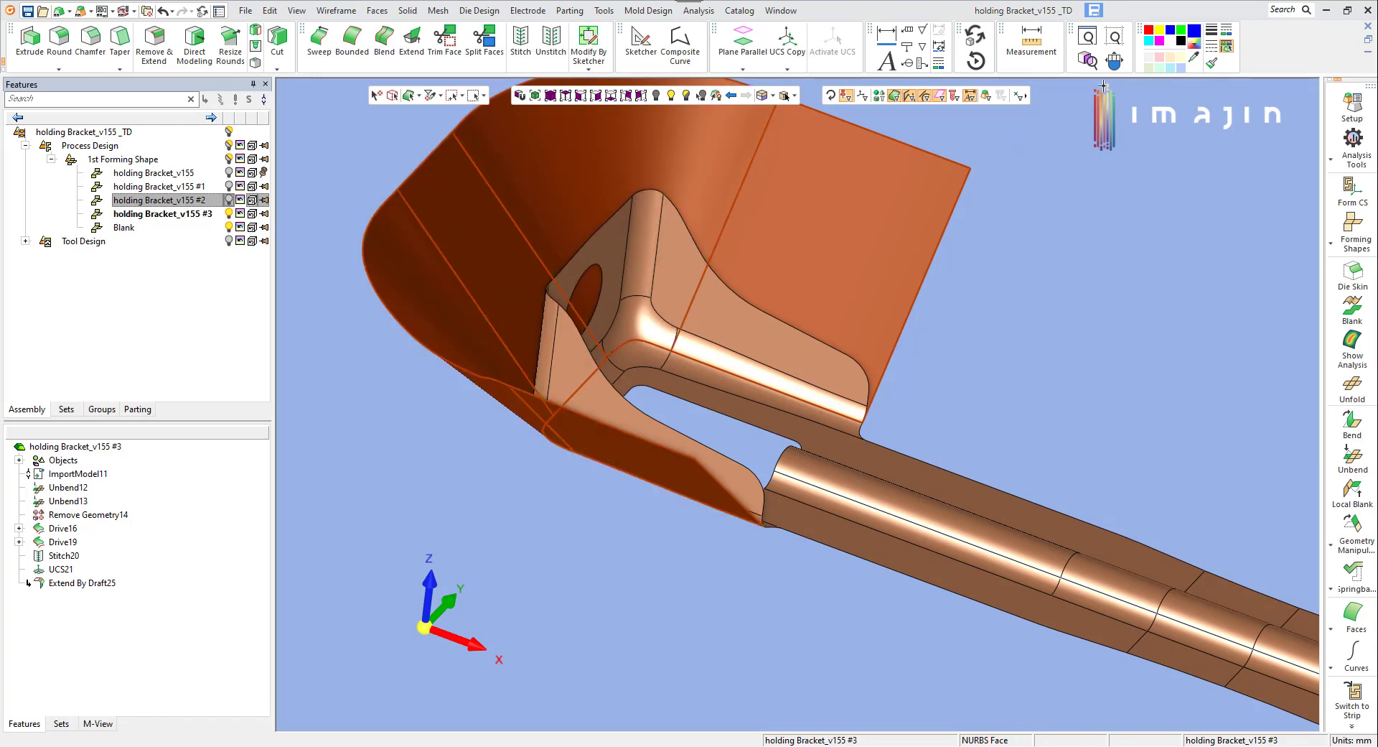
click(1159, 30)
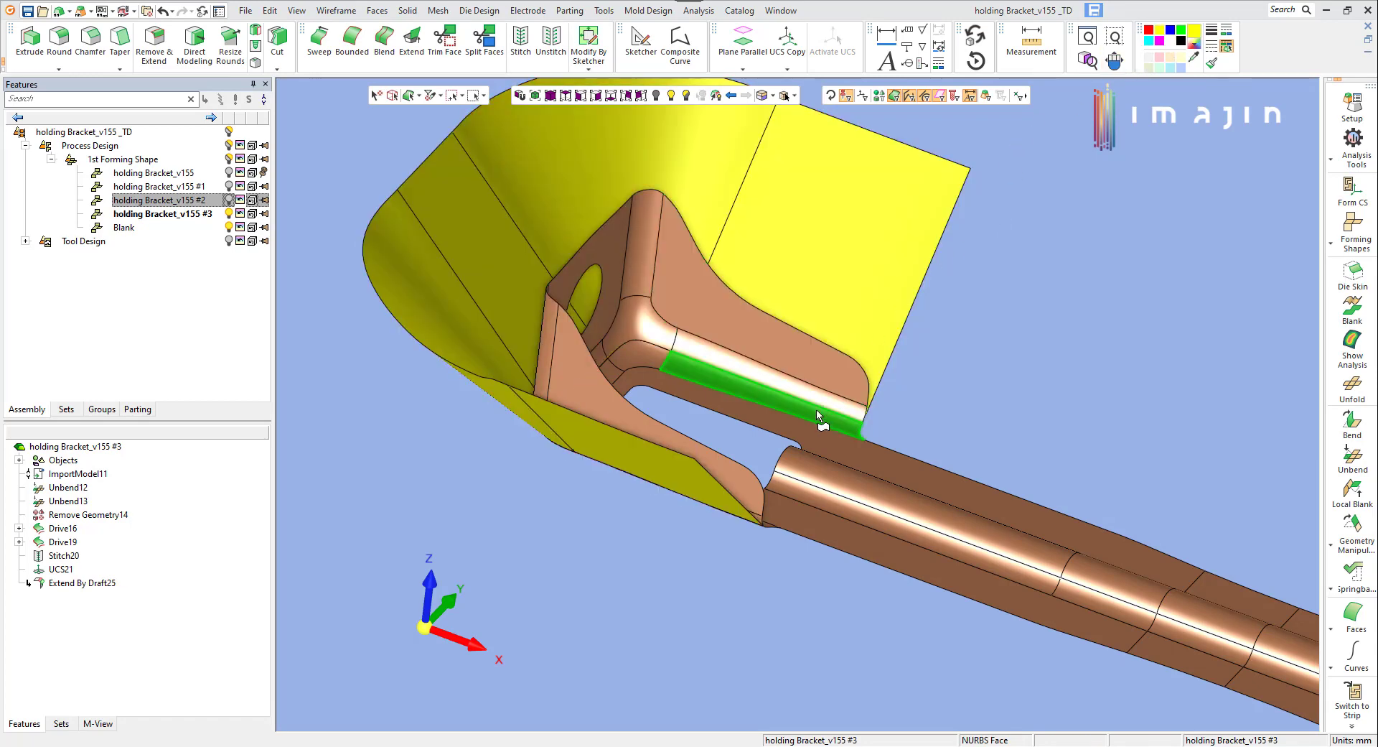
- Select the flange strip and web faces, orbiting to view the flange hole
click(776, 399)
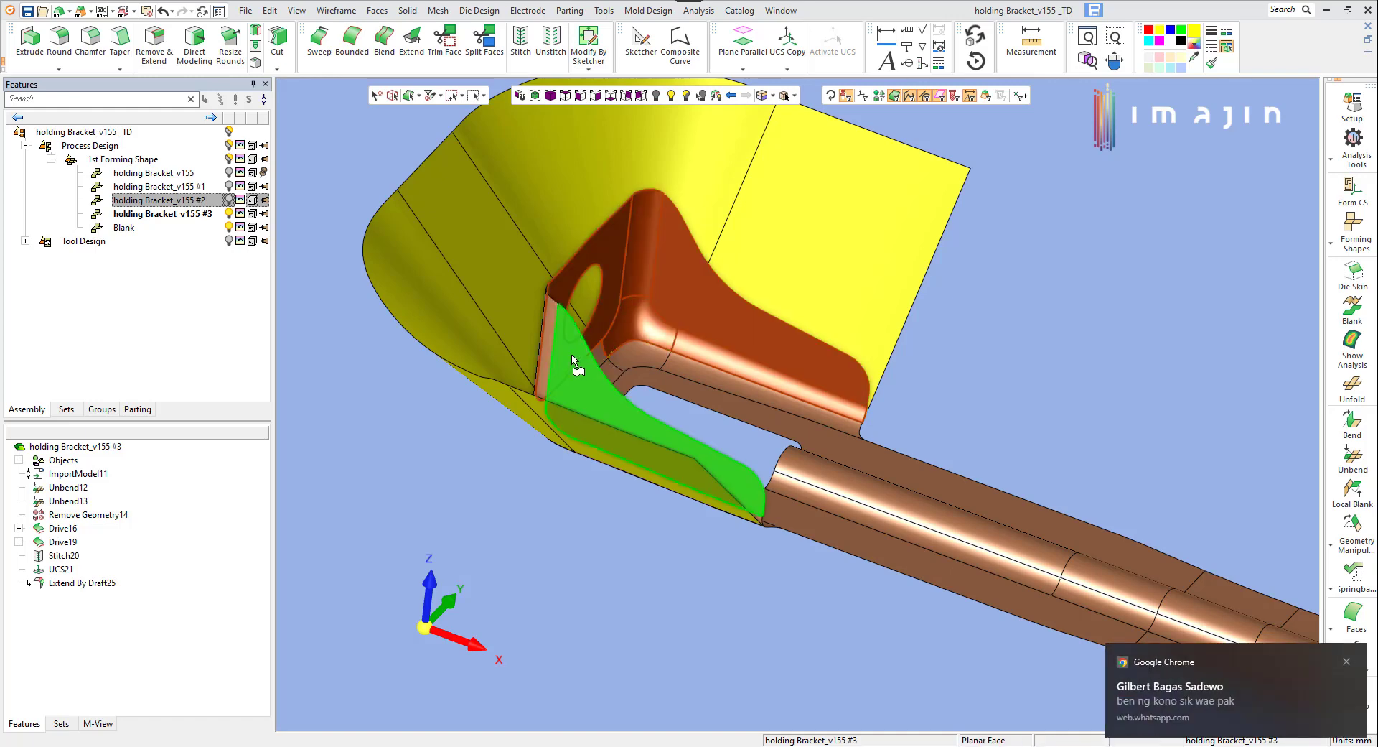
click(575, 379)
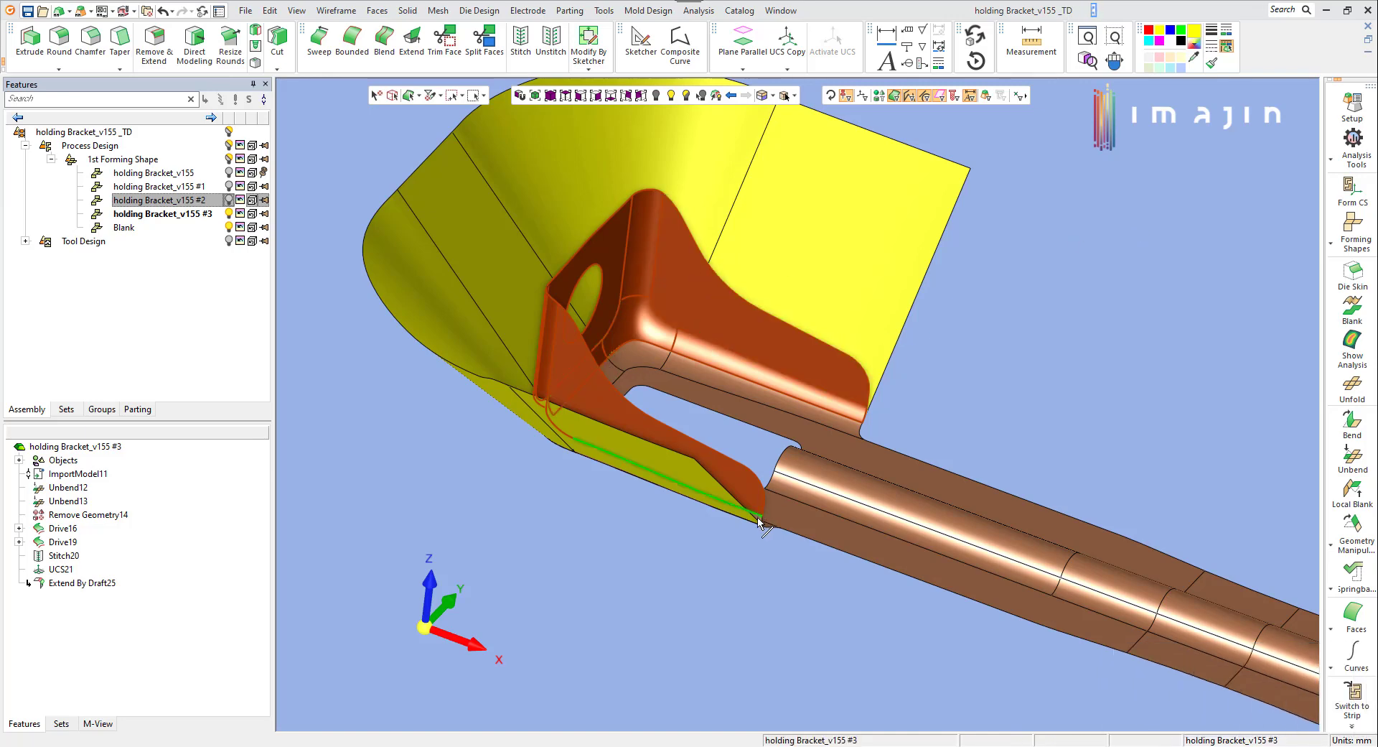
scroll(759, 522, up, 5)
scroll(811, 276, down, 5)
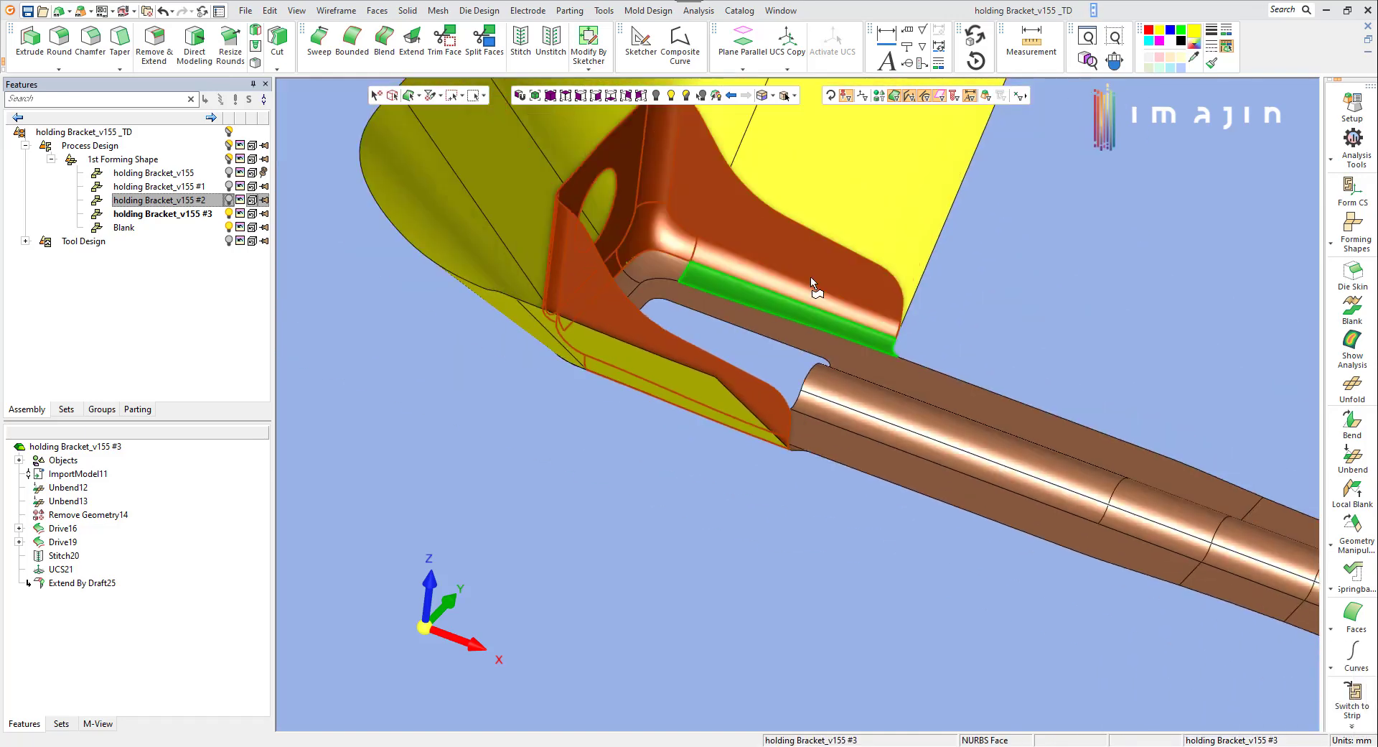
middle_drag(693, 313, 639, 344)
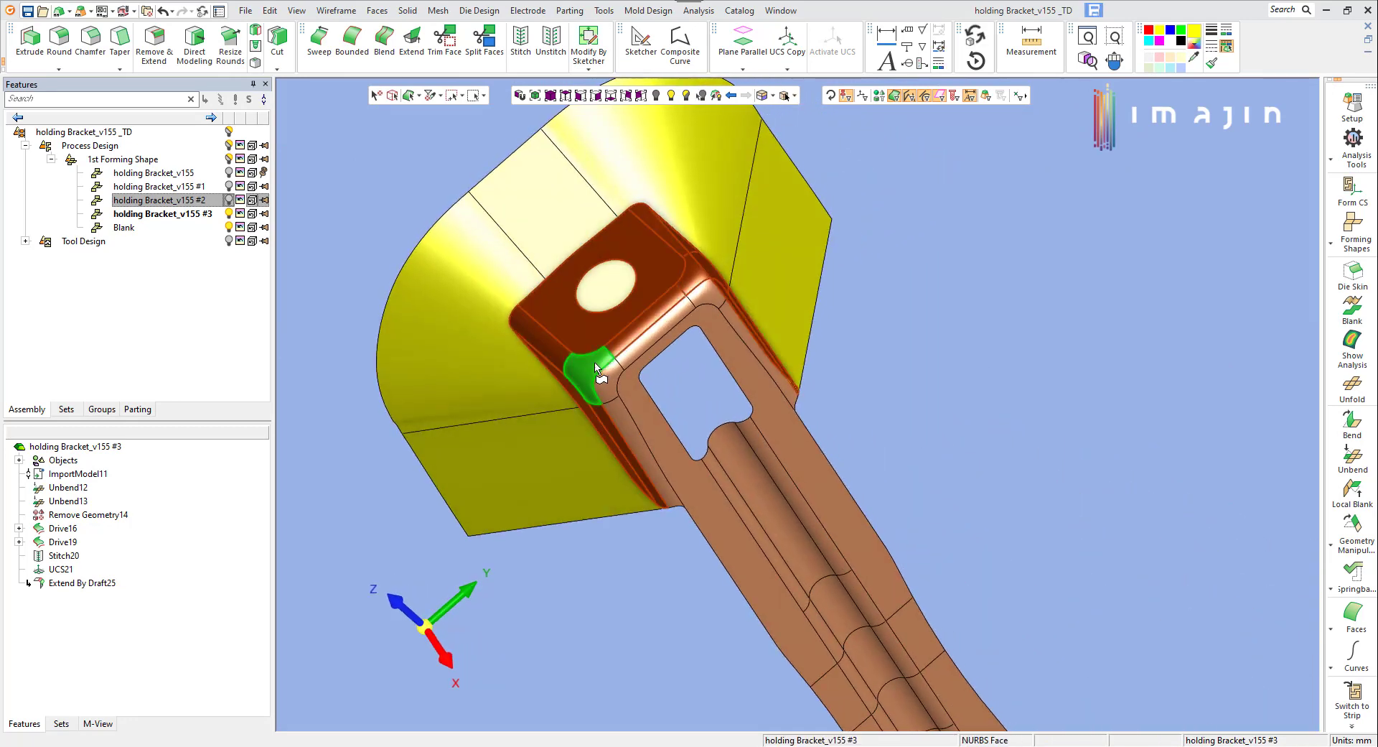
mouse_move(929, 303)
middle_down()
mouse_move(991, 258)
mouse_move(1009, 271)
mouse_move(978, 247)
middle_up()
- Colour the selected flange faces blue and show the geometry manipulation operations
click(1171, 31)
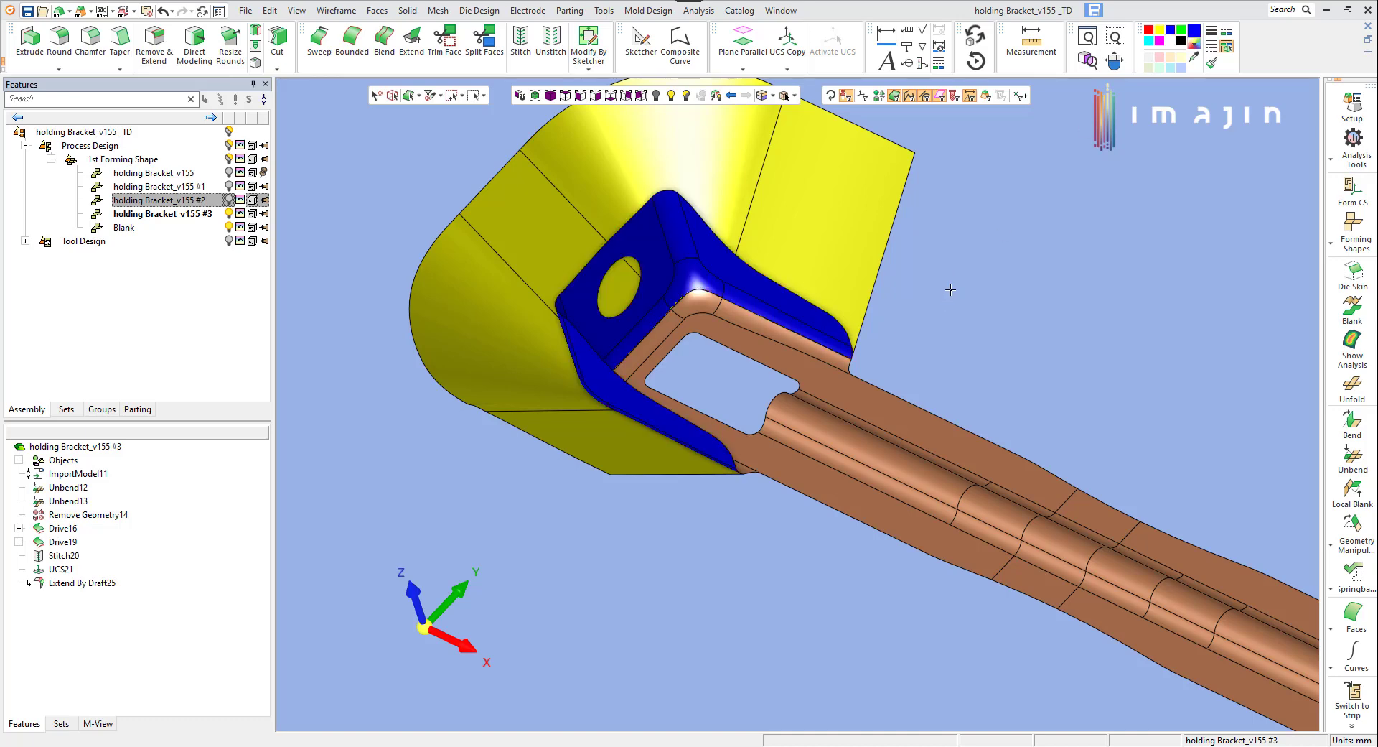
mouse_move(954, 294)
middle_down()
mouse_move(994, 327)
mouse_move(987, 310)
mouse_move(747, 292)
mouse_move(784, 345)
mouse_move(769, 291)
mouse_move(784, 329)
mouse_move(772, 313)
middle_up()
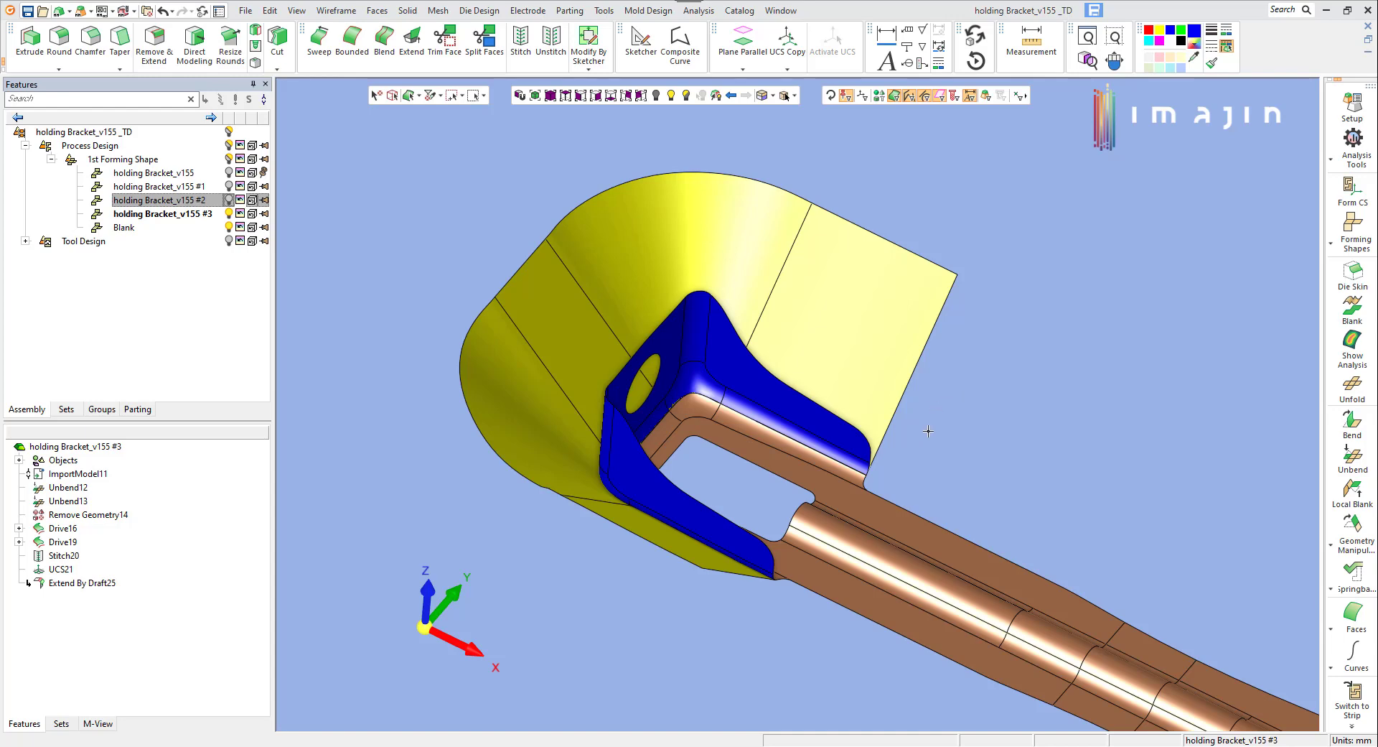
click(1346, 617)
click(1190, 330)
click(1350, 545)
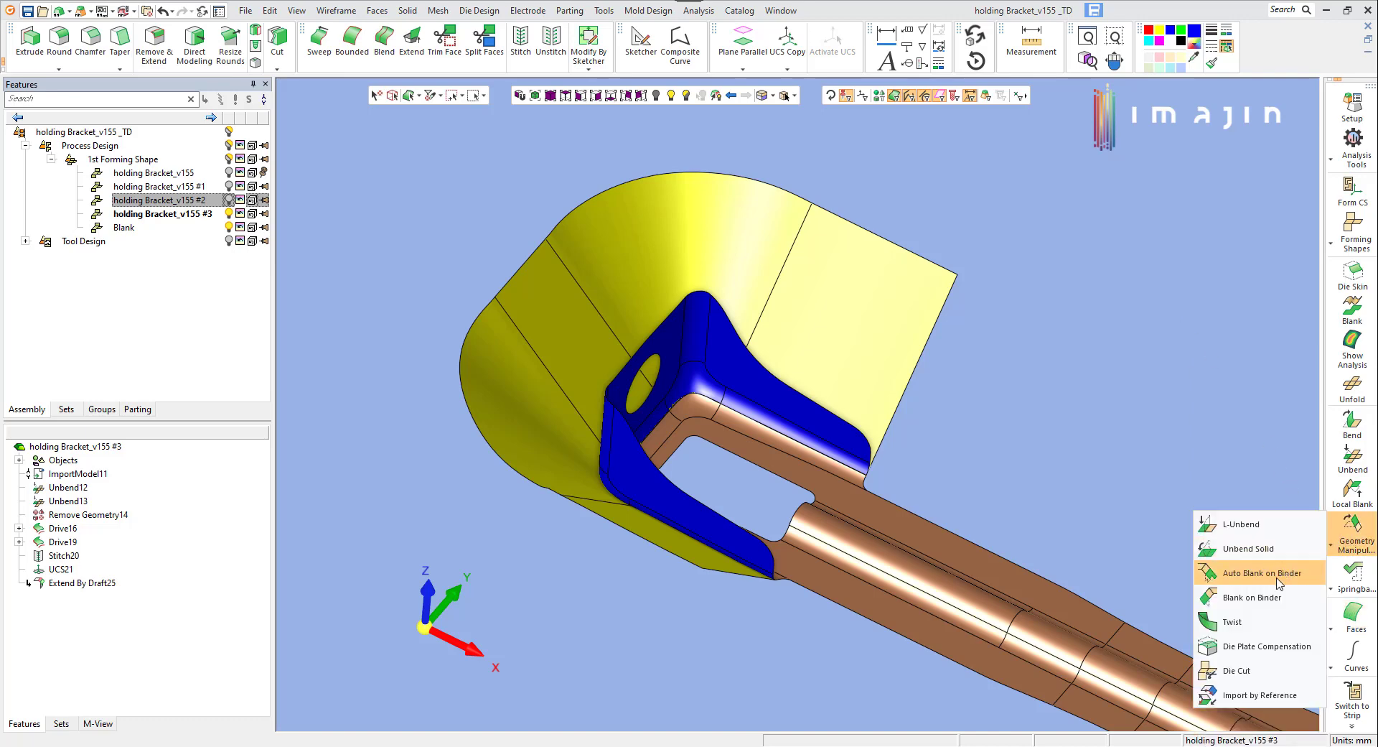
- Unfold the blue flange faces onto the yellow binder surface with Blank on Binder
click(1275, 603)
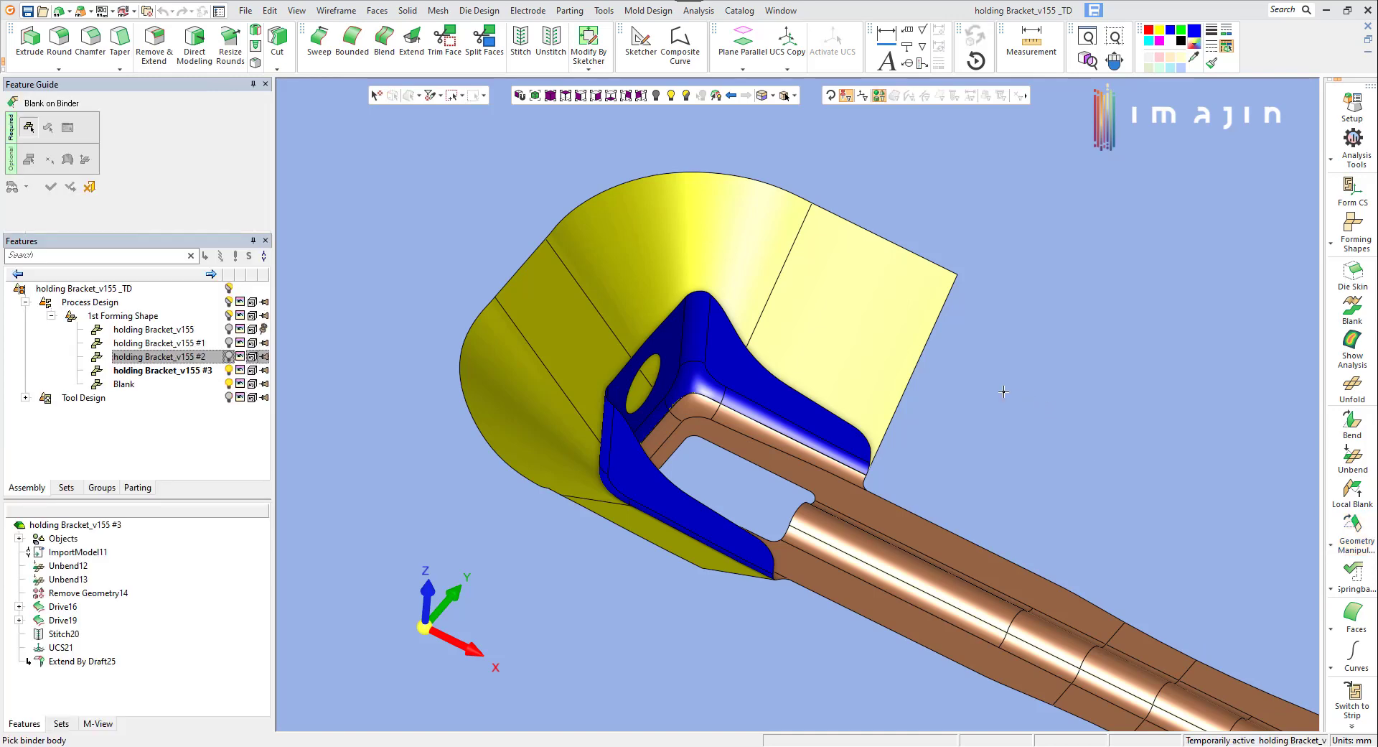
click(901, 341)
middle_click(960, 342)
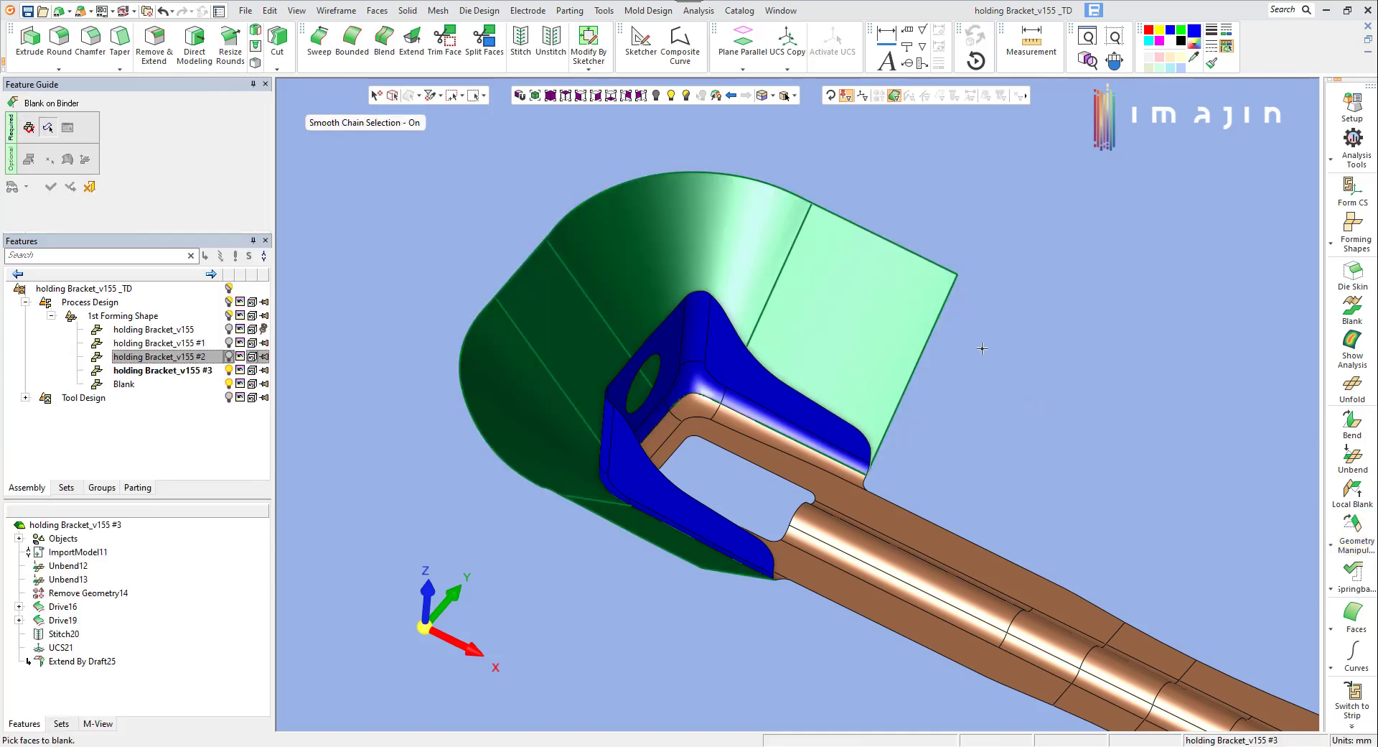
click(847, 433)
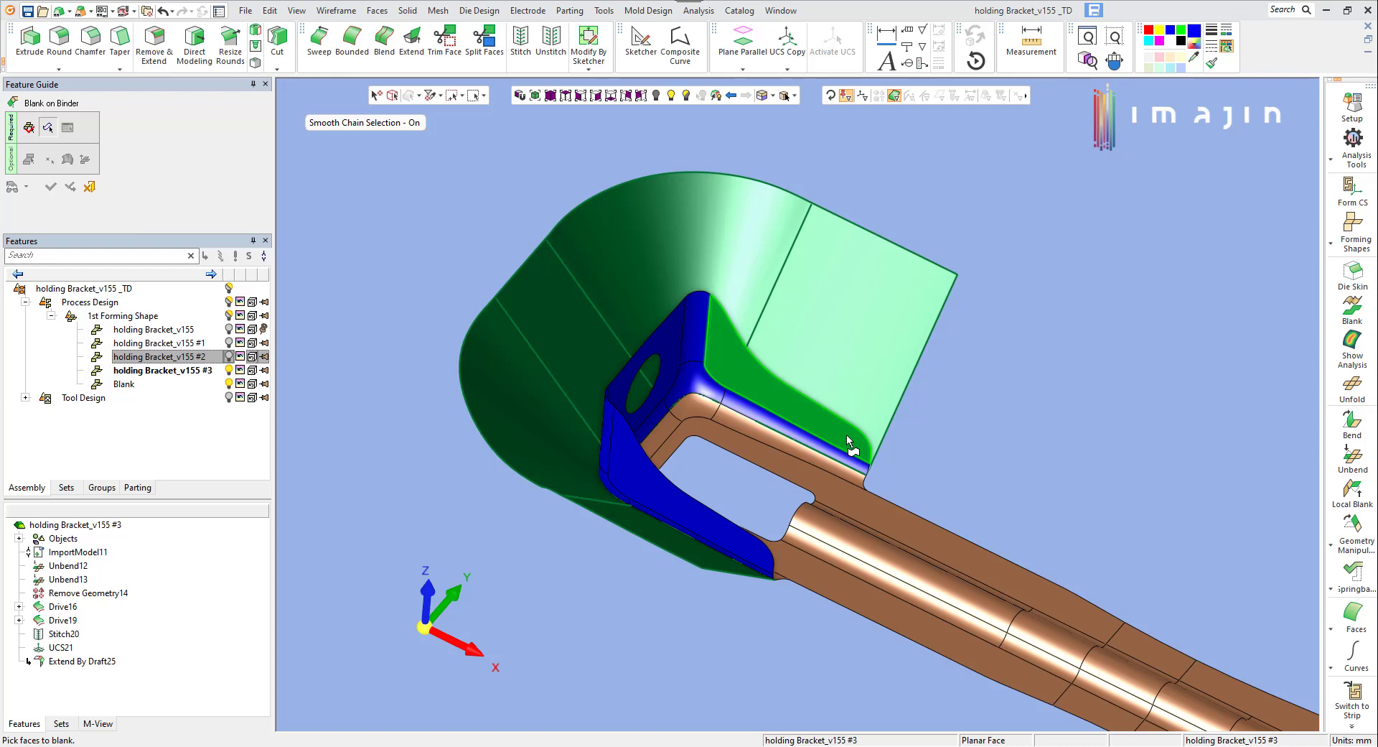
middle_click(847, 434)
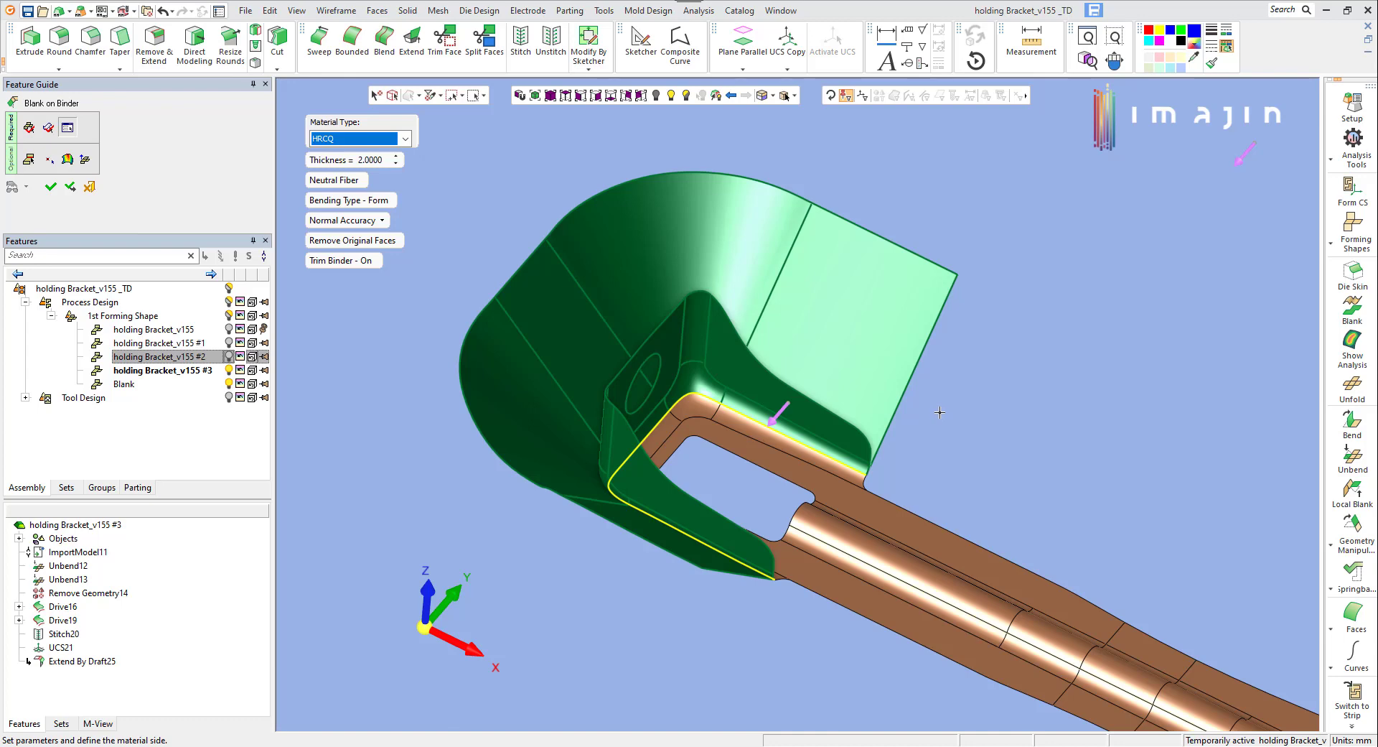
right_click(941, 413)
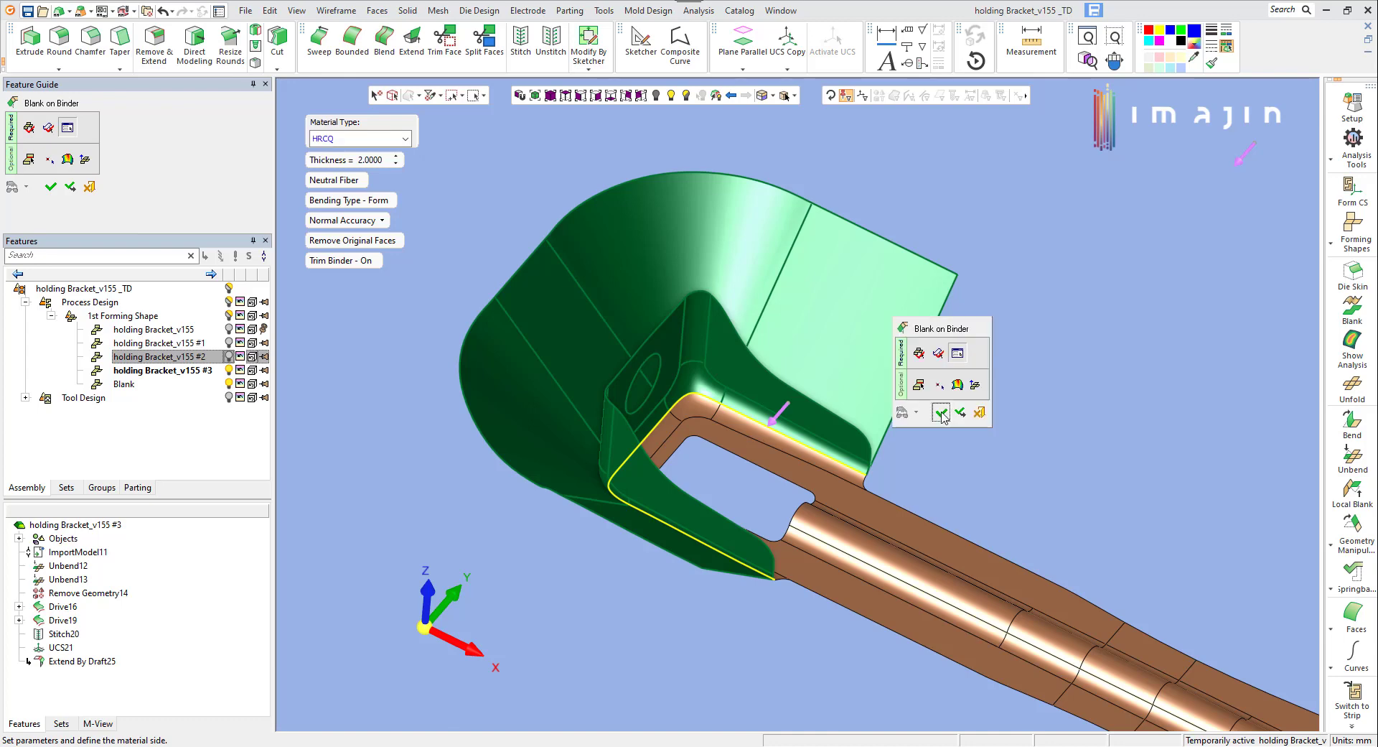
click(940, 411)
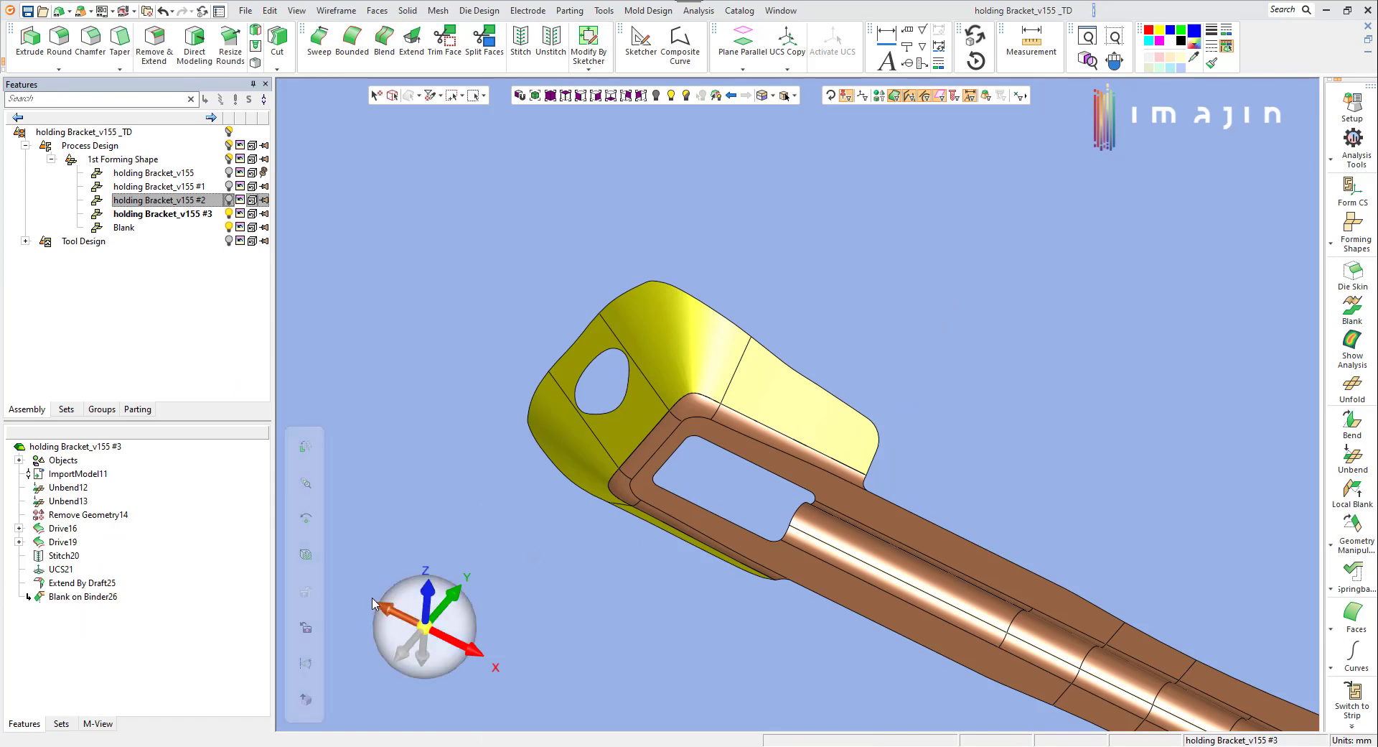
- Delete the Blank on Binder26 feature from the history
click(81, 599)
right_click(80, 599)
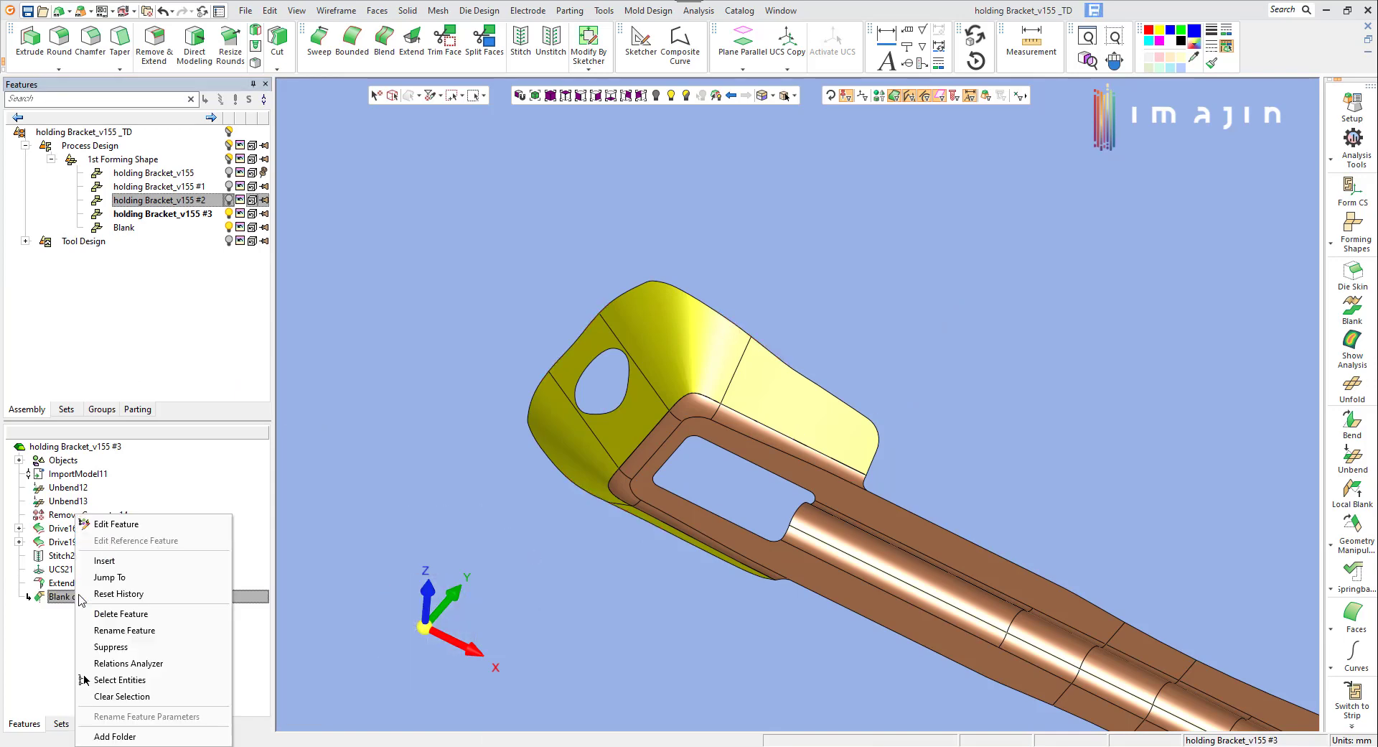
click(121, 613)
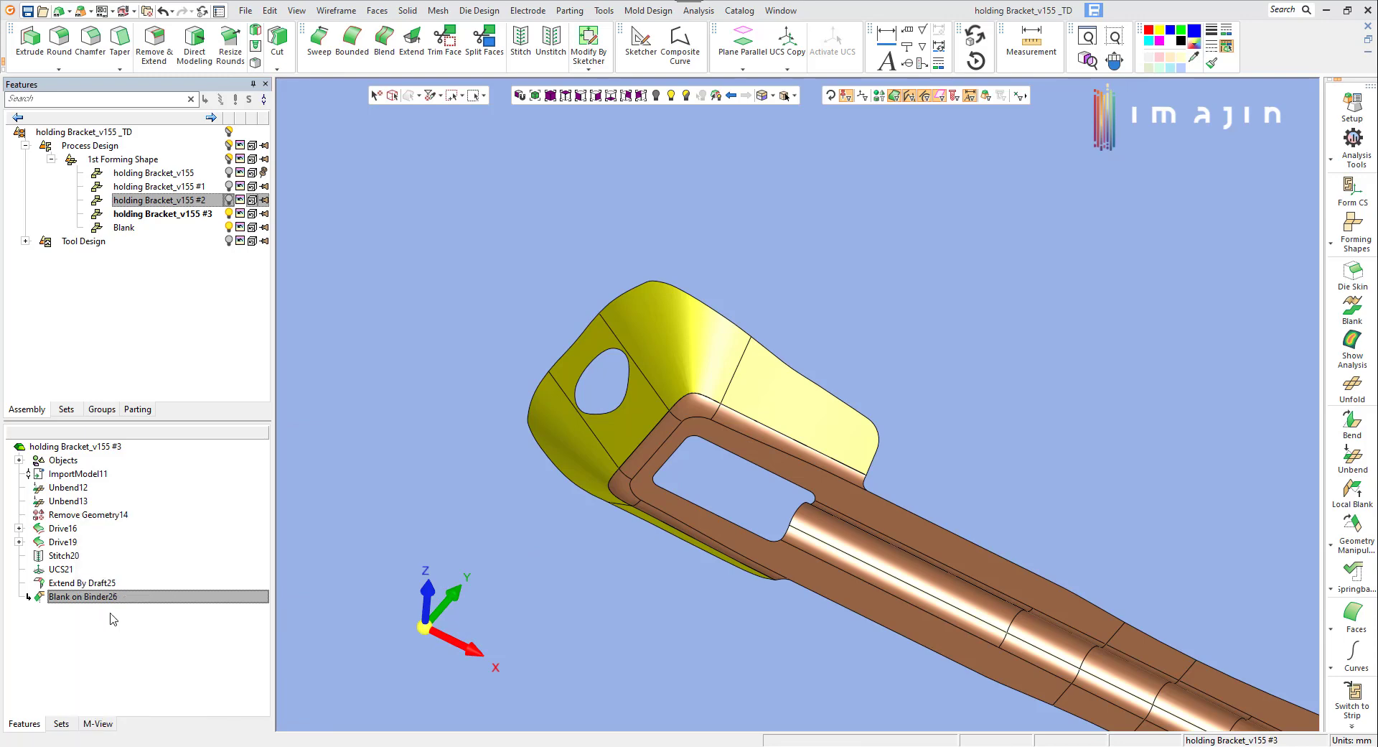
click(632, 412)
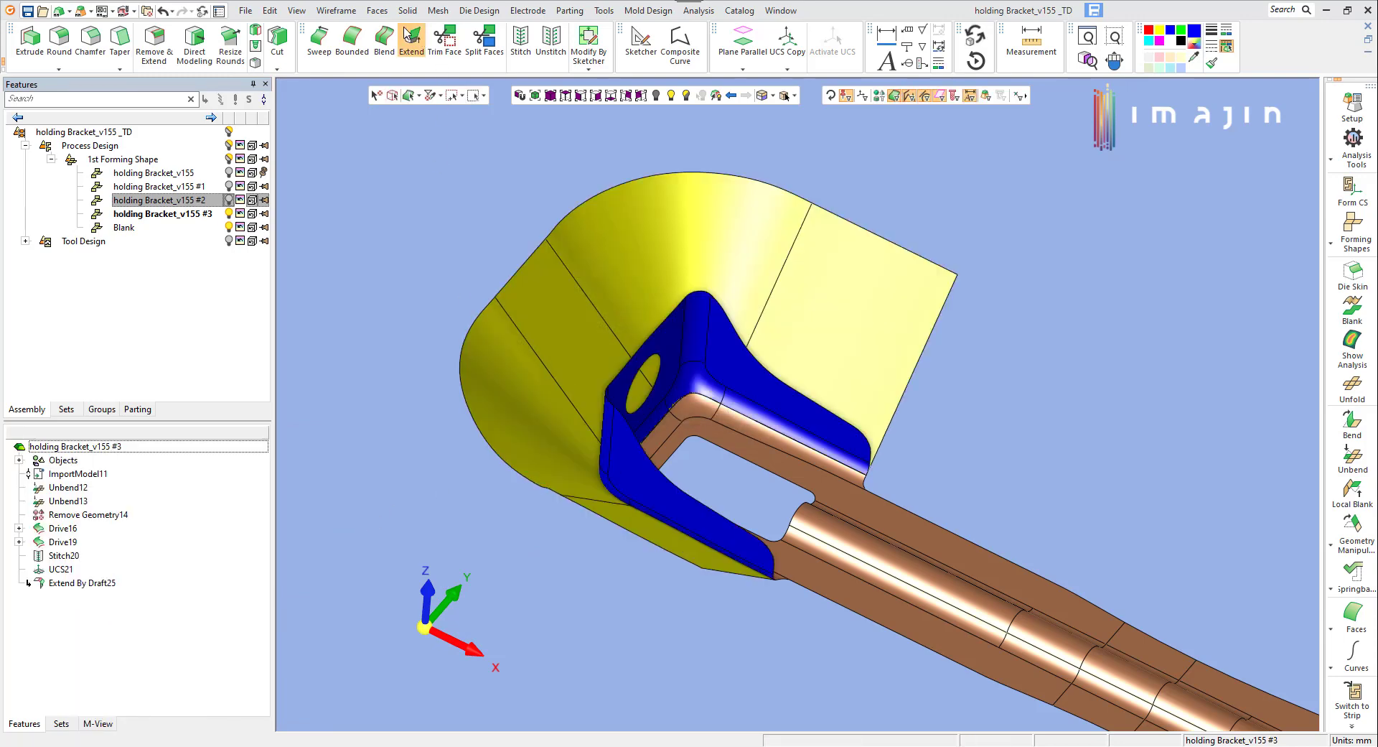
- Fill the flange's round hole edge loop with Close Open Gaps
click(377, 10)
click(392, 192)
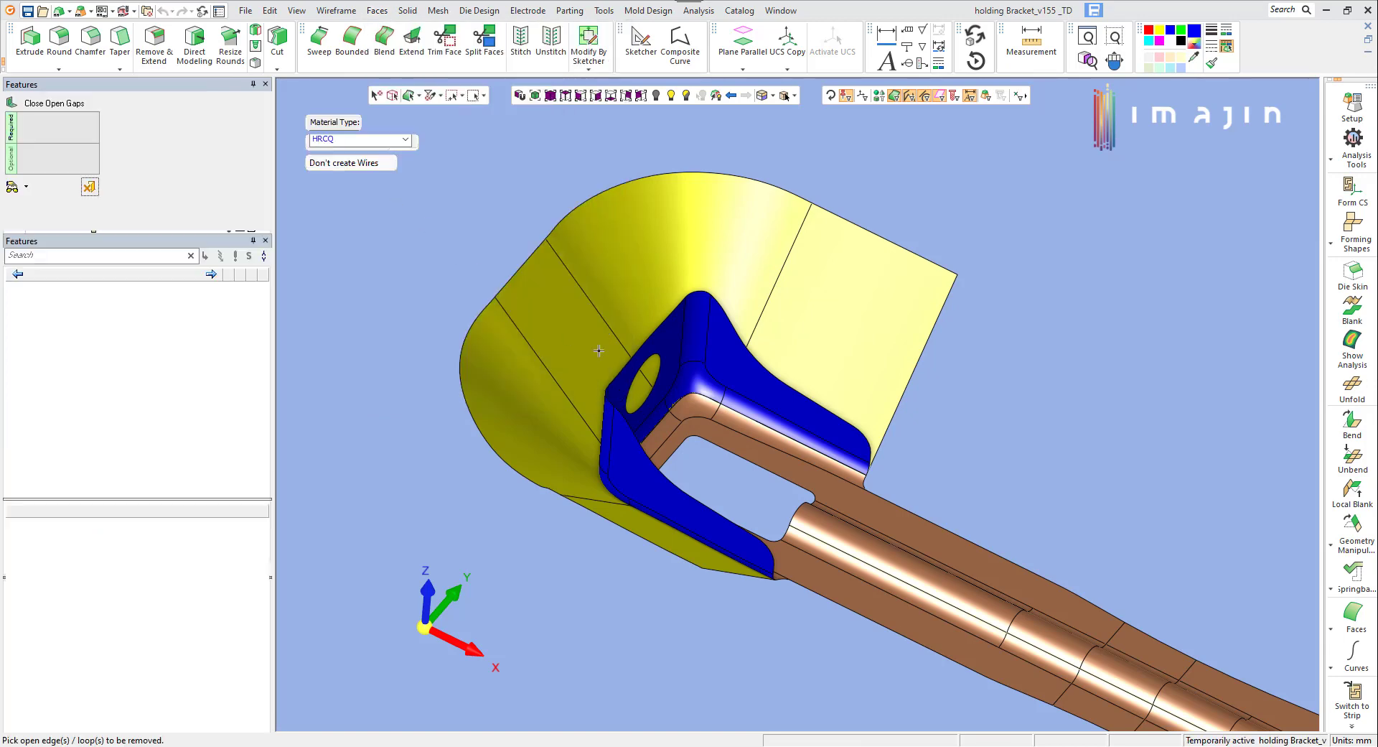
right_click(1005, 328)
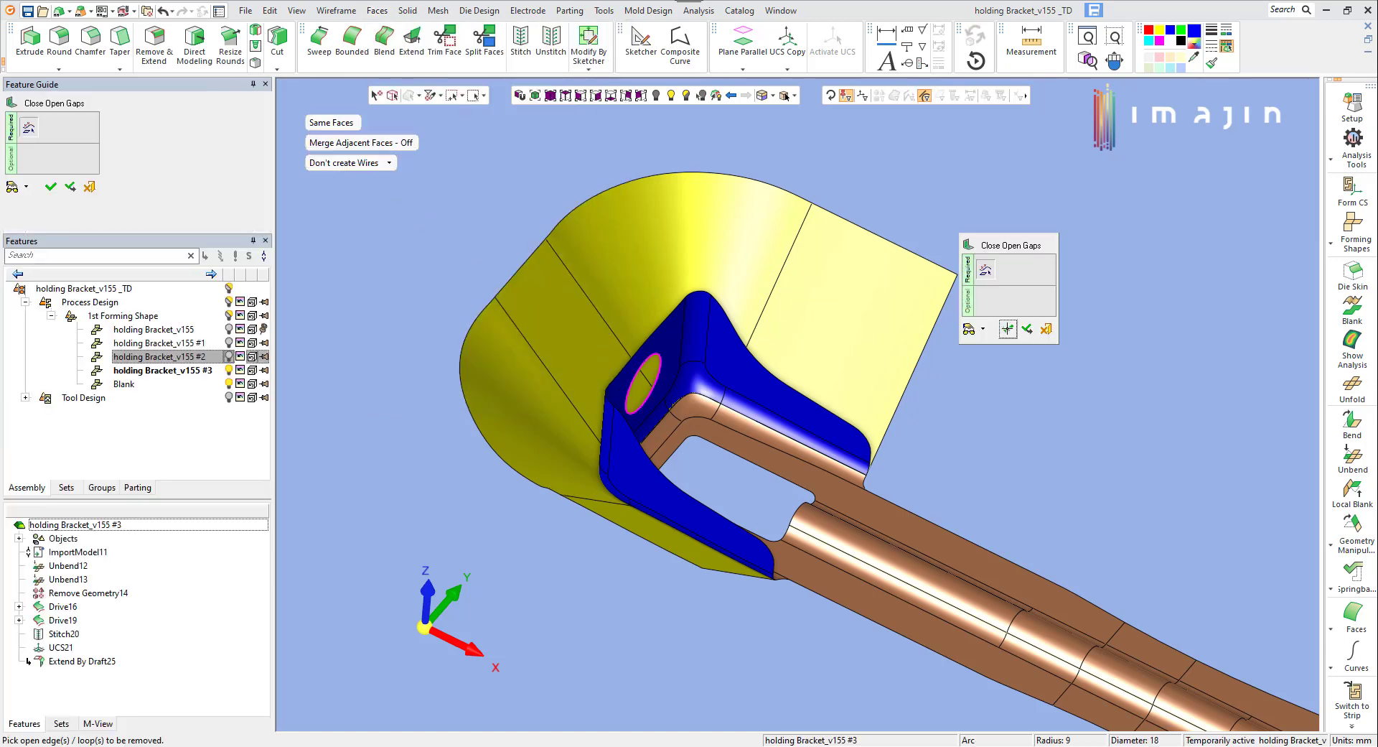
click(1007, 332)
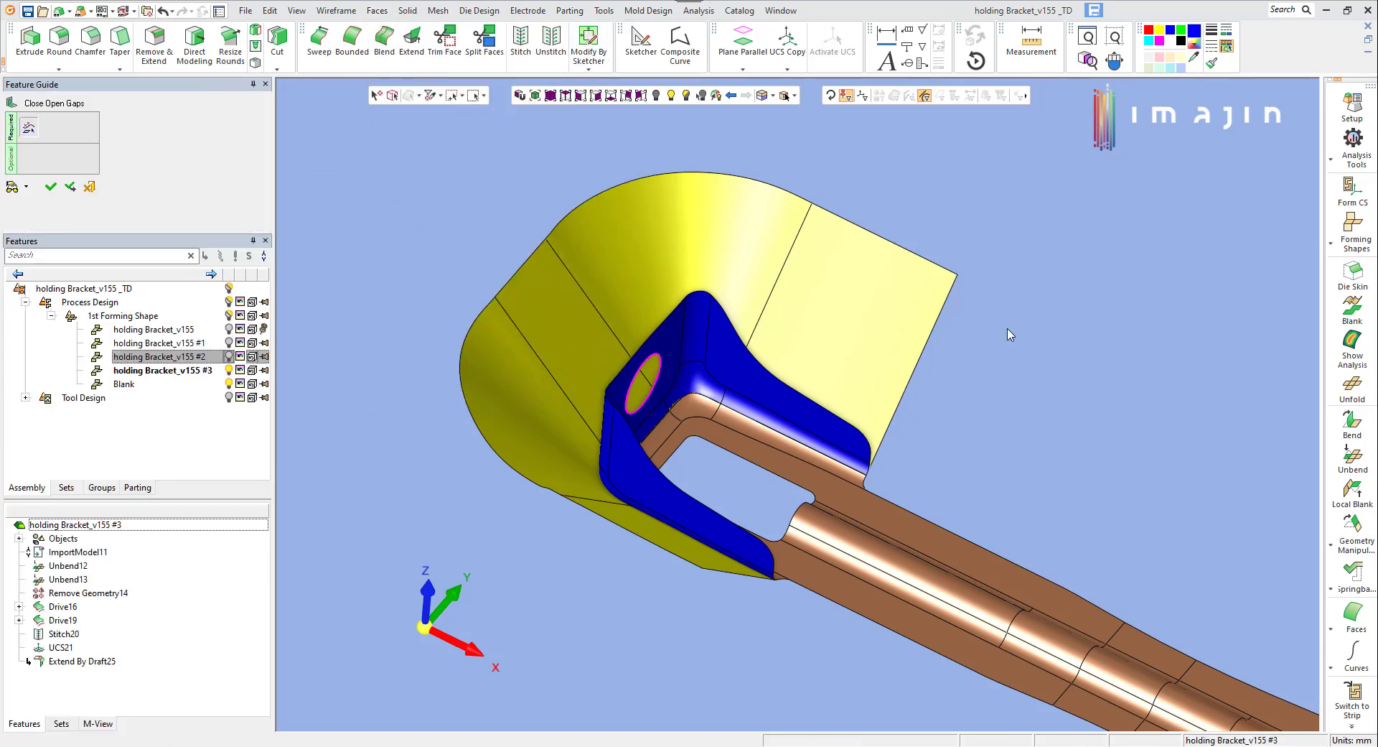
click(1353, 579)
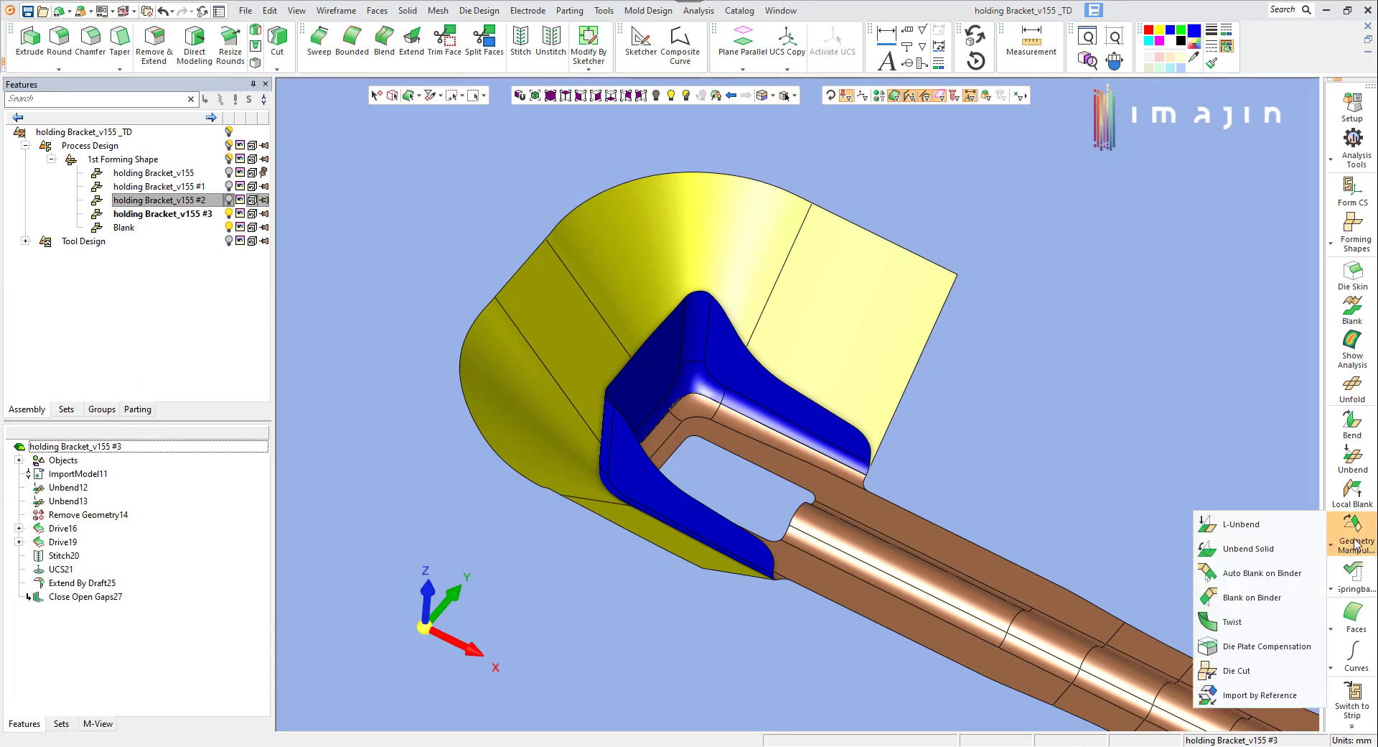
- Run Blank on Binder with the binder body and hole-free flange faces, then compute
click(1360, 511)
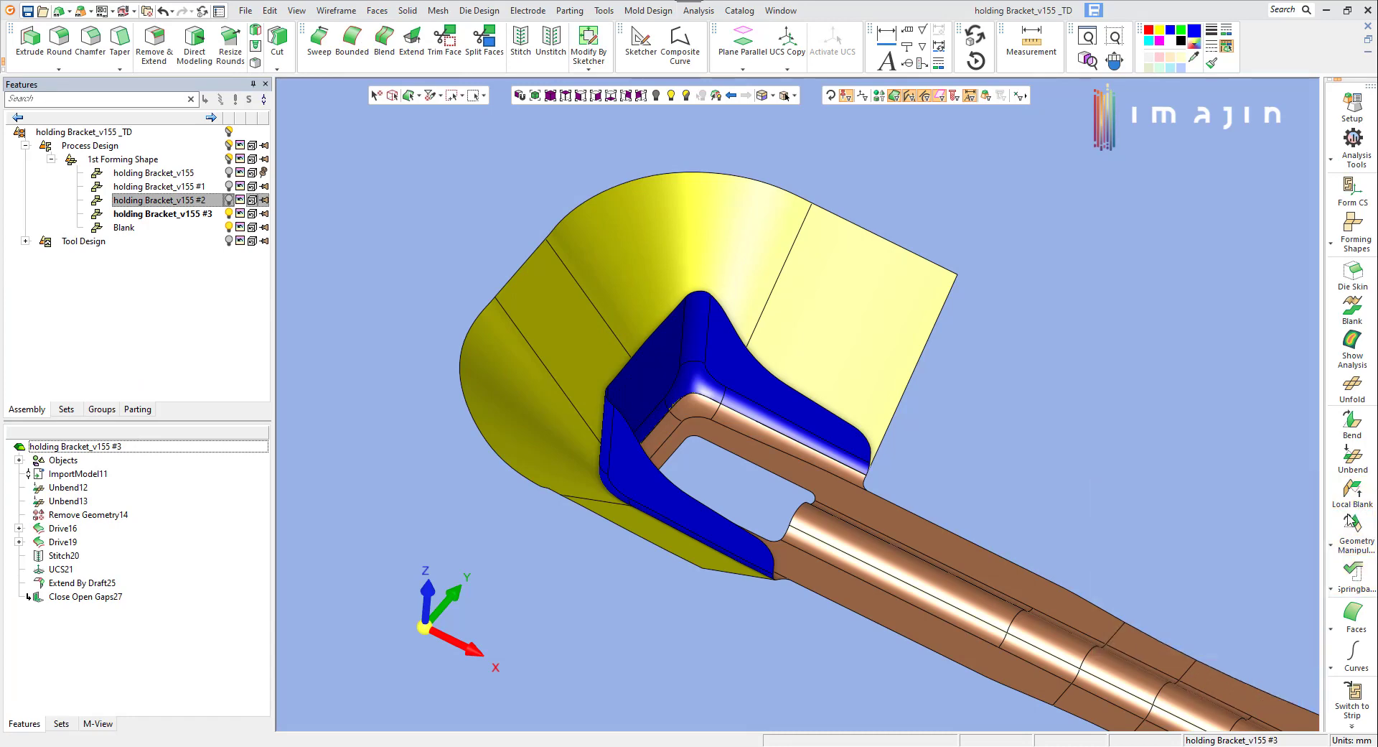
click(1347, 526)
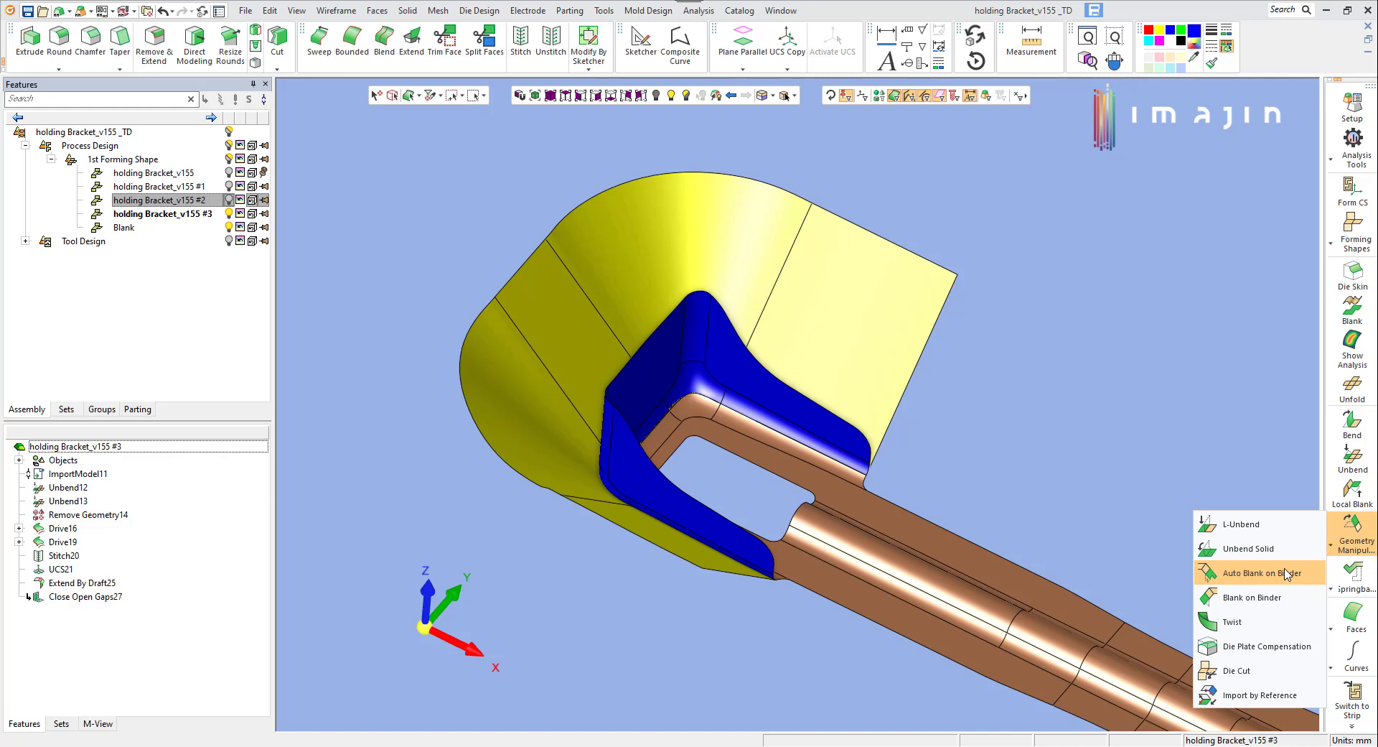
click(1278, 597)
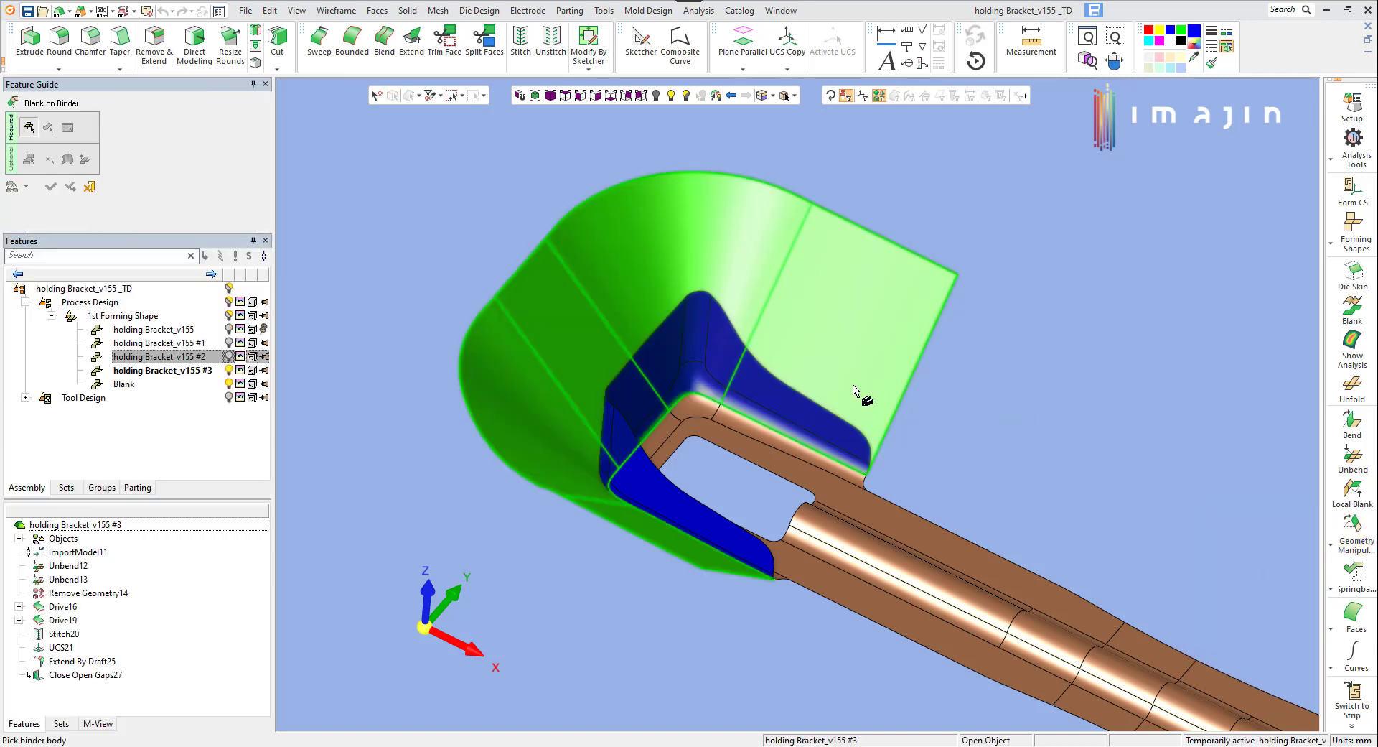
click(854, 390)
click(850, 405)
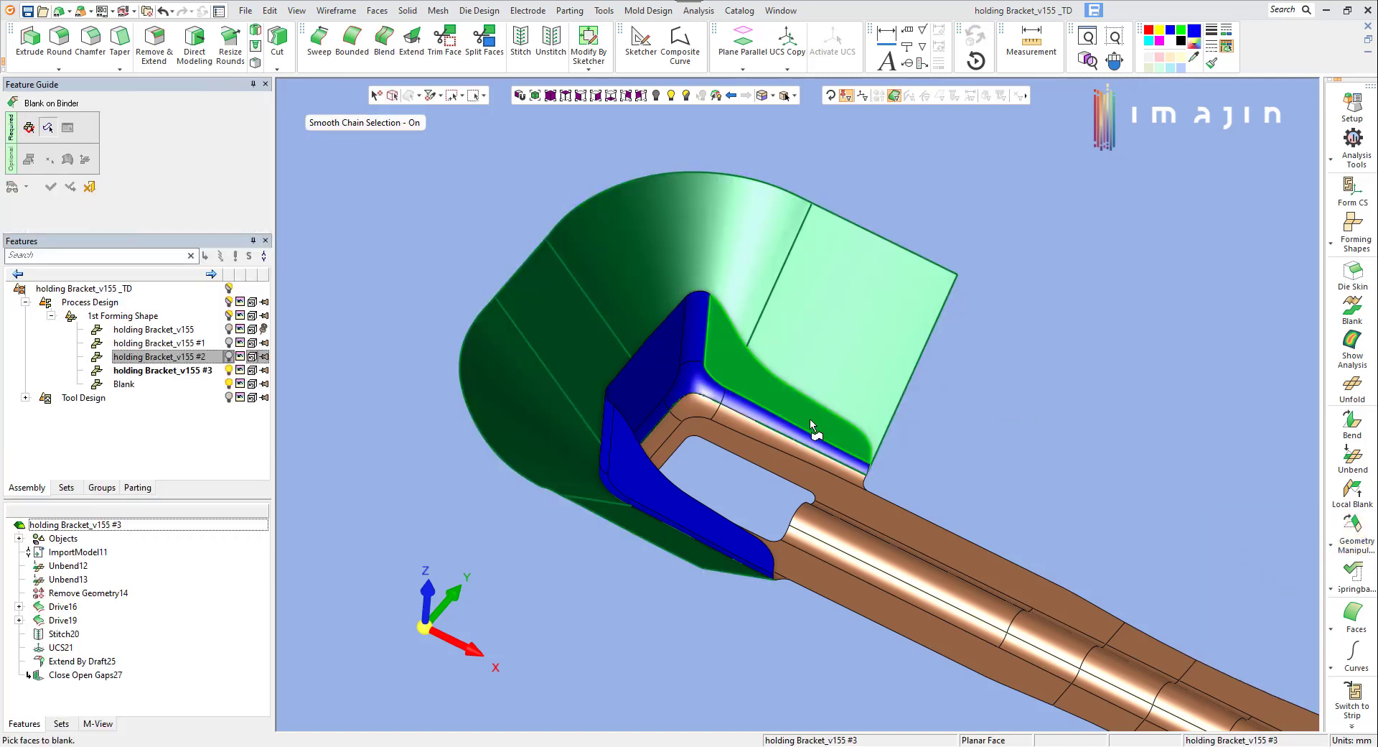
middle_click(959, 417)
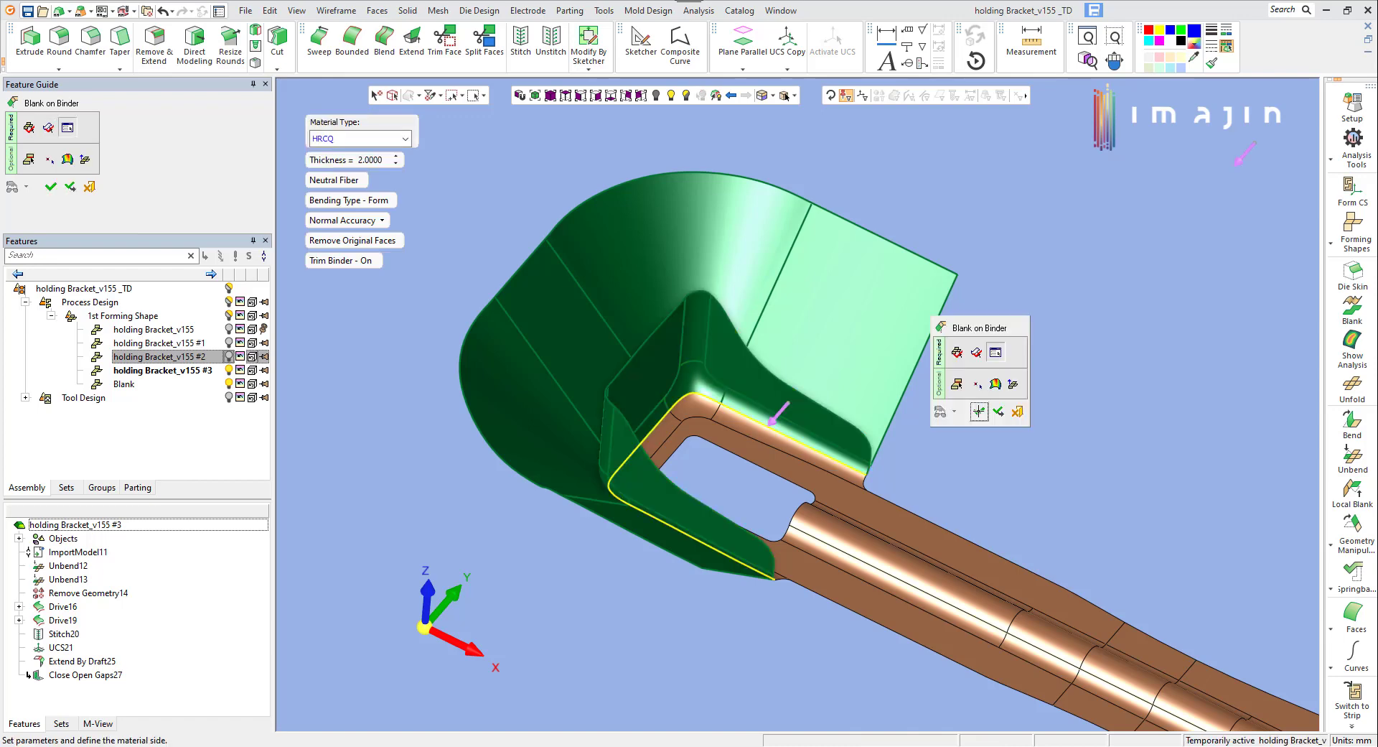
click(979, 411)
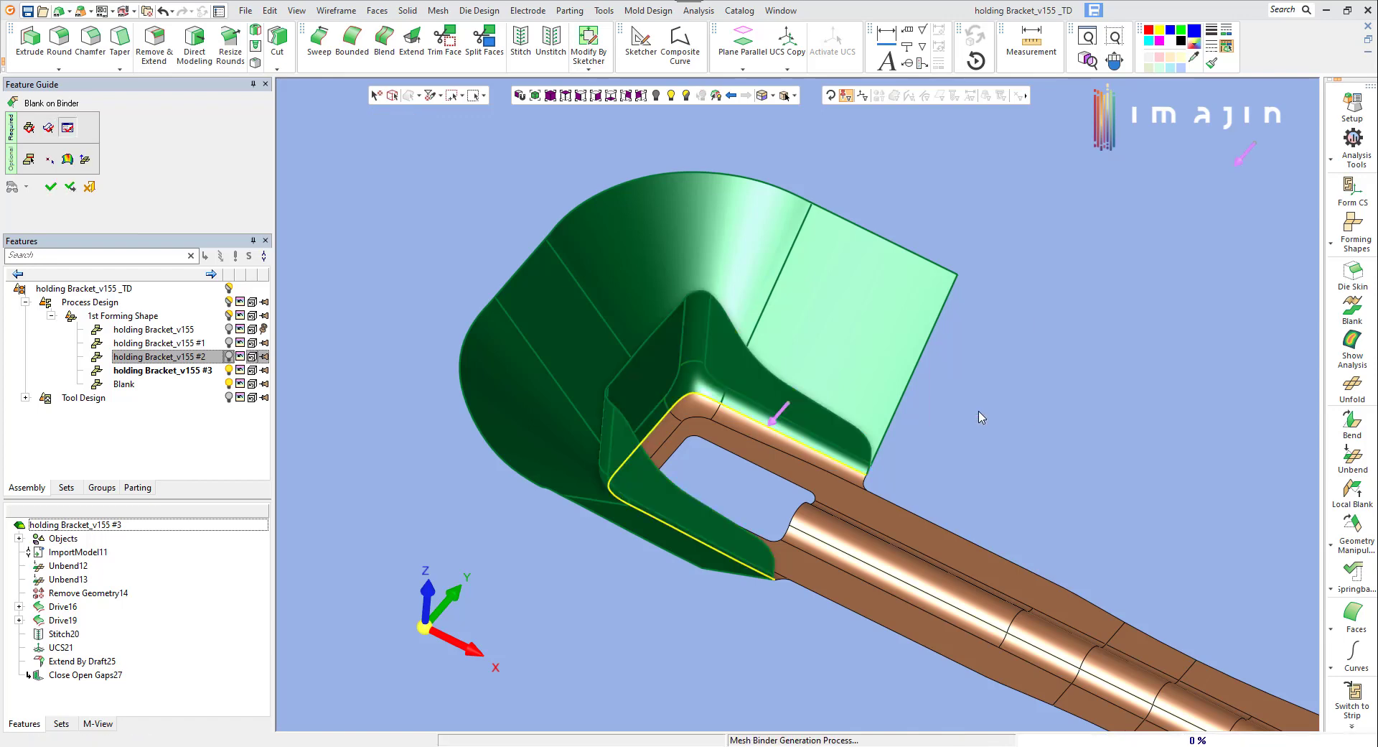